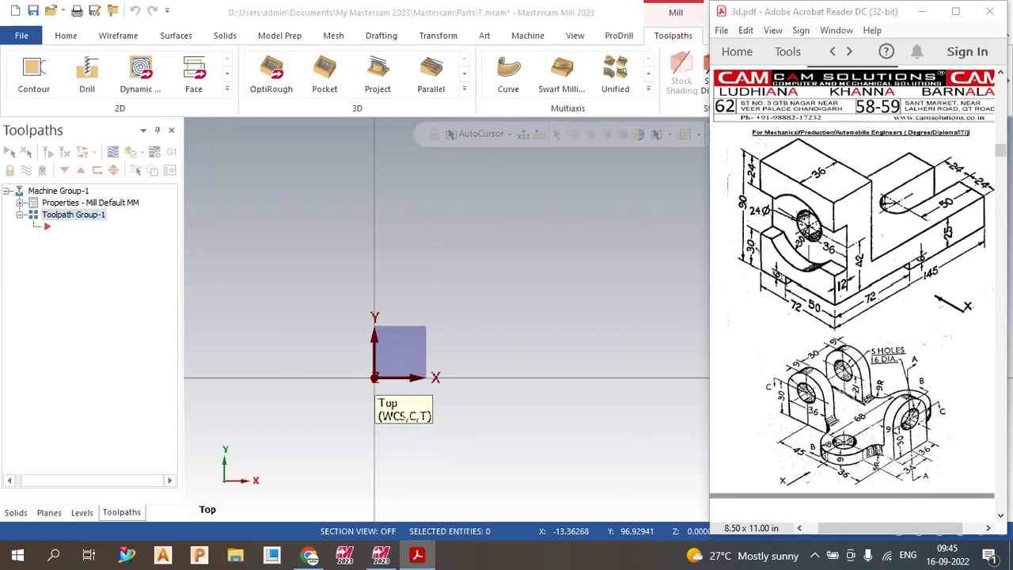
{"action": "scroll", "coordinate": [906, 186], "scroll_direction": "up", "scroll_amount": 1}
{"action": "scroll", "coordinate": [905, 187], "scroll_direction": "down", "scroll_amount": 1}
{"action": "left_click", "coordinate": [224, 35]}
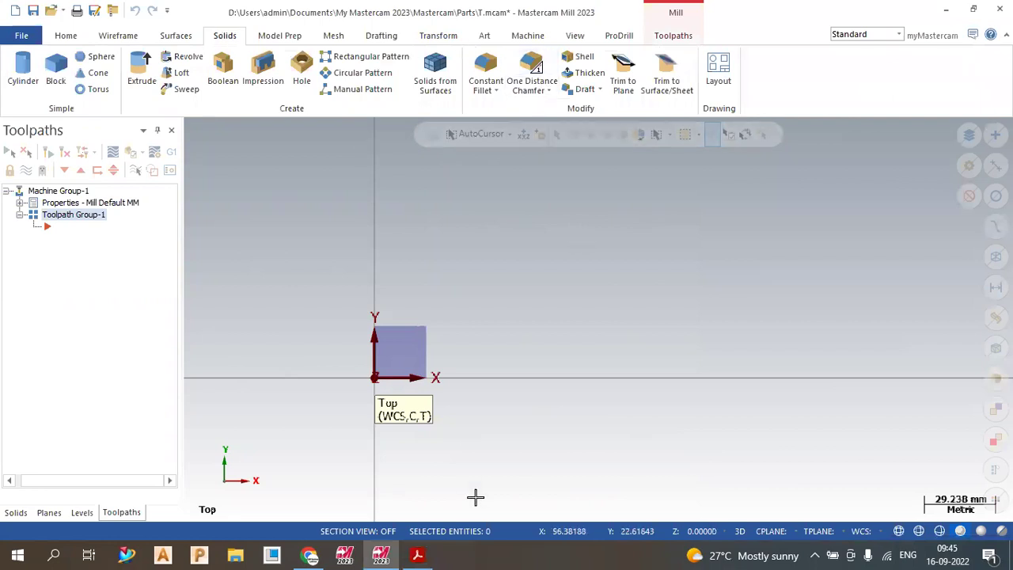
- Draw a vertical 90 mm line upward from the origin with Line Endpoints, following the bracket drawing in 3d.pdf
{"action": "left_click", "coordinate": [426, 554]}
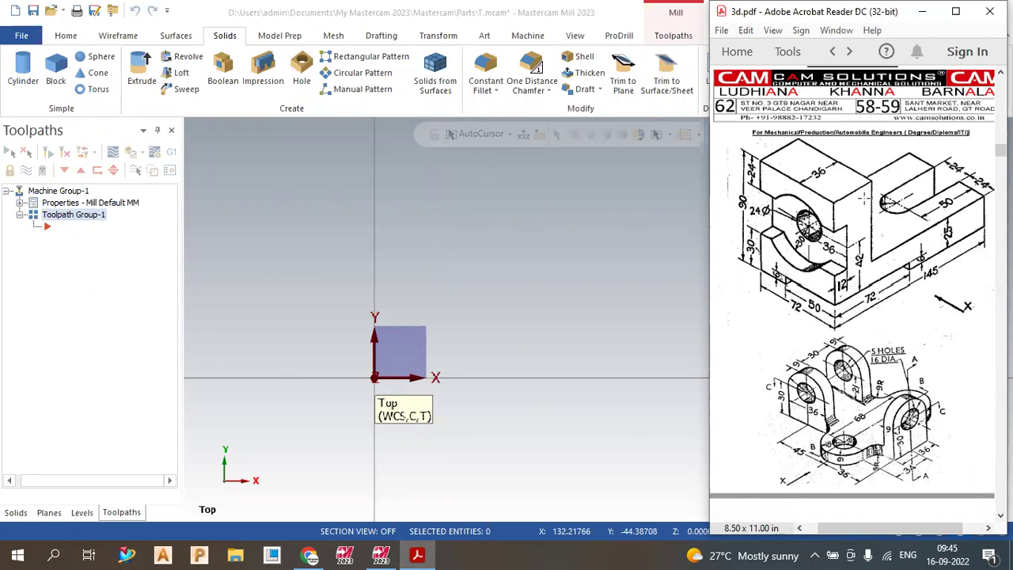
{"action": "left_click", "coordinate": [402, 251]}
{"action": "left_click", "coordinate": [115, 37]}
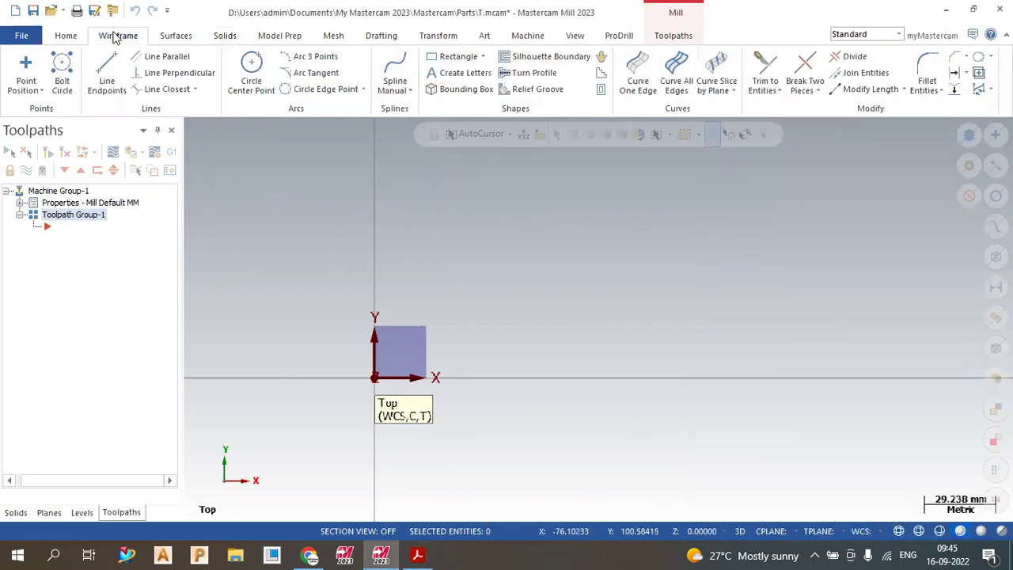
{"action": "left_click", "coordinate": [109, 65]}
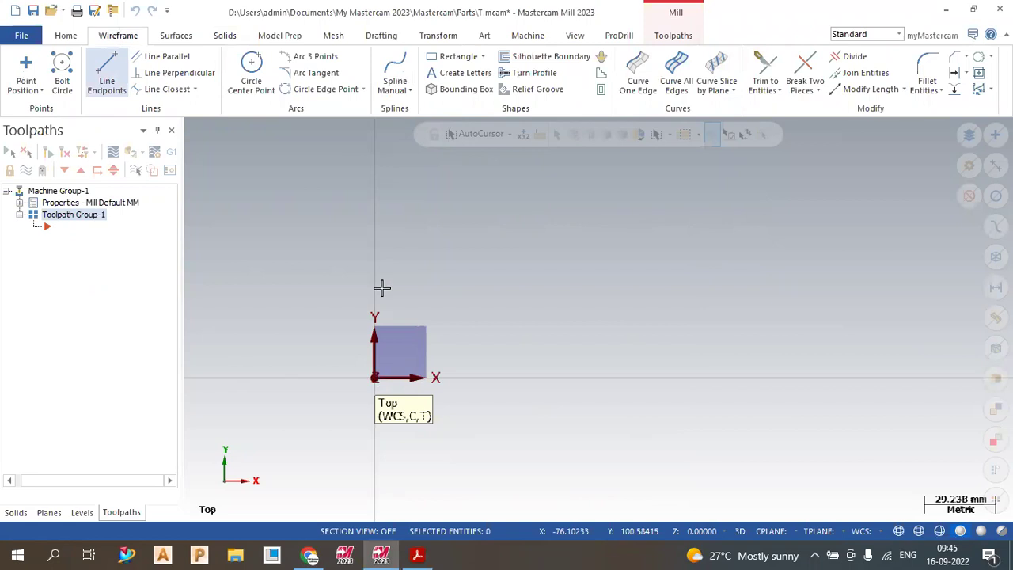
{"action": "left_click", "coordinate": [378, 224]}
{"action": "left_click", "coordinate": [381, 196]}
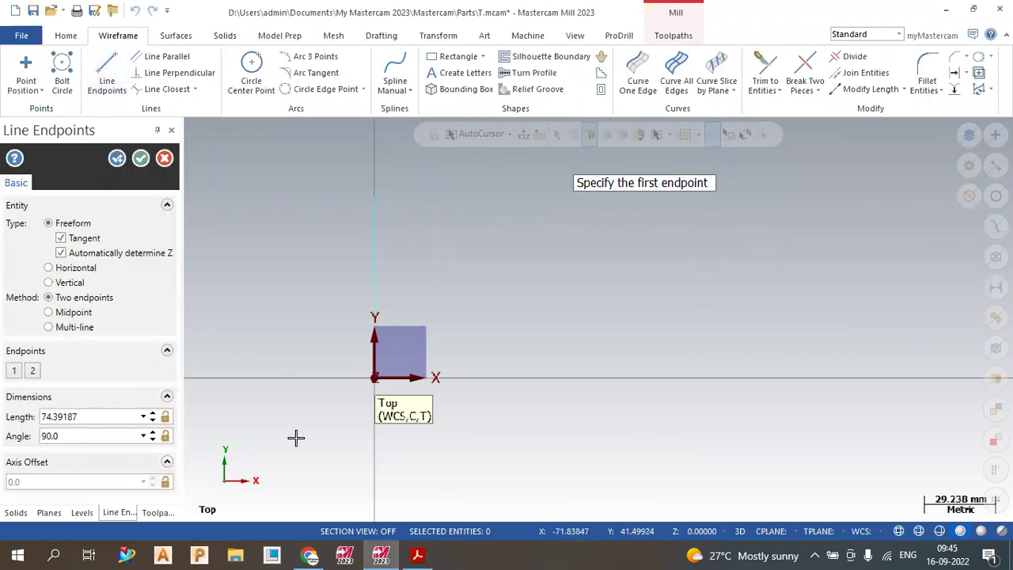
{"action": "double_click", "coordinate": [111, 416]}
{"action": "type", "text": "90"}
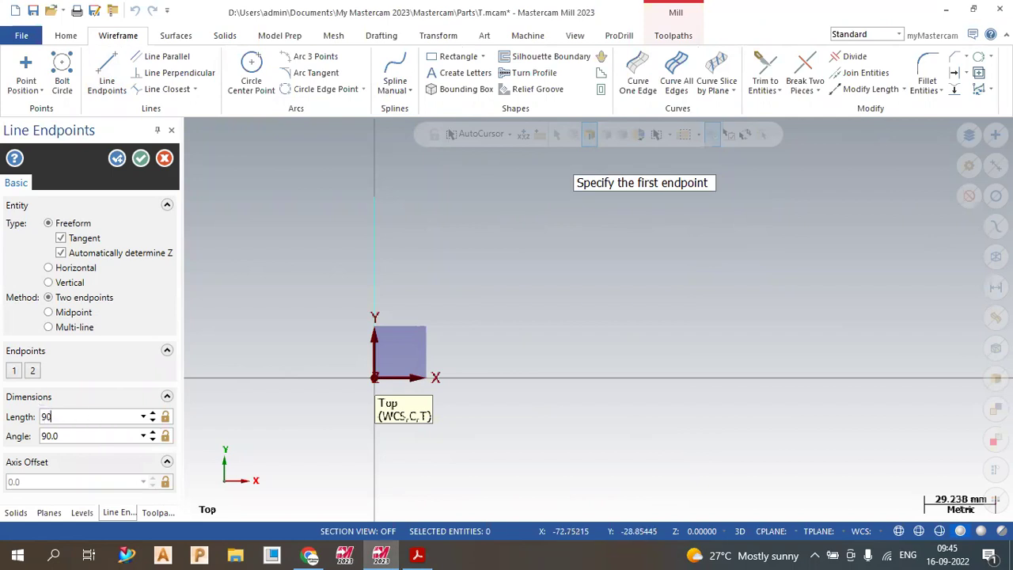
{"action": "left_click", "coordinate": [117, 159]}
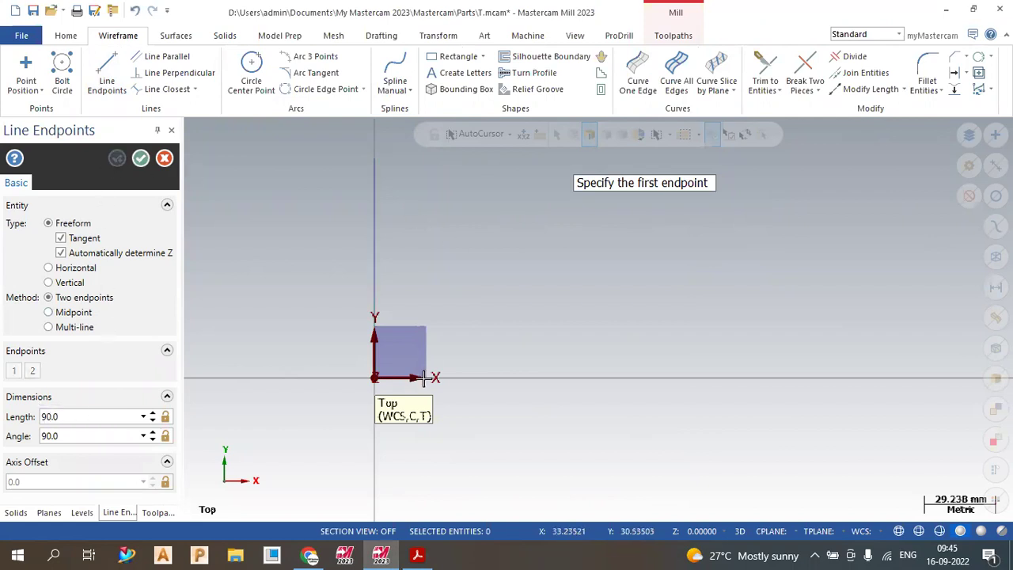
- Draw a horizontal 36 mm line in the positive X direction from the upper end of the vertical line
{"action": "scroll", "coordinate": [418, 209], "scroll_direction": "down", "scroll_amount": 1}
{"action": "left_click", "coordinate": [383, 195]}
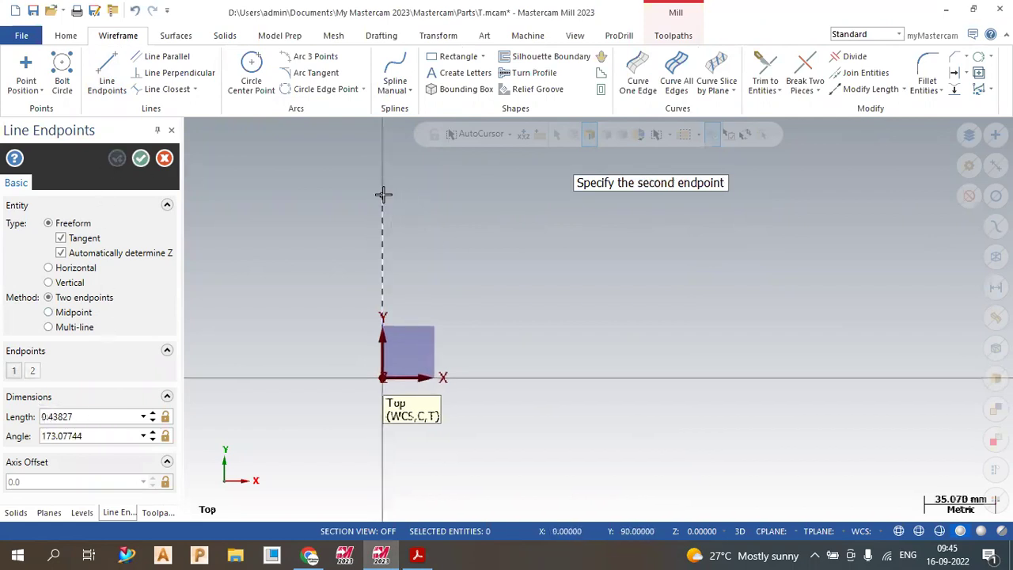
{"action": "left_click", "coordinate": [452, 194]}
{"action": "double_click", "coordinate": [95, 417]}
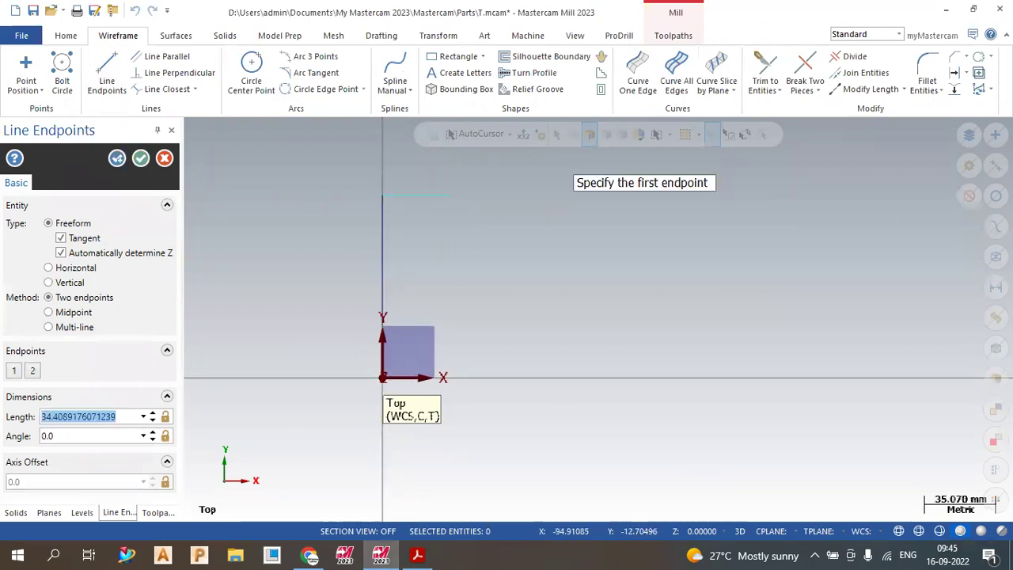
{"action": "type", "text": "36.0"}
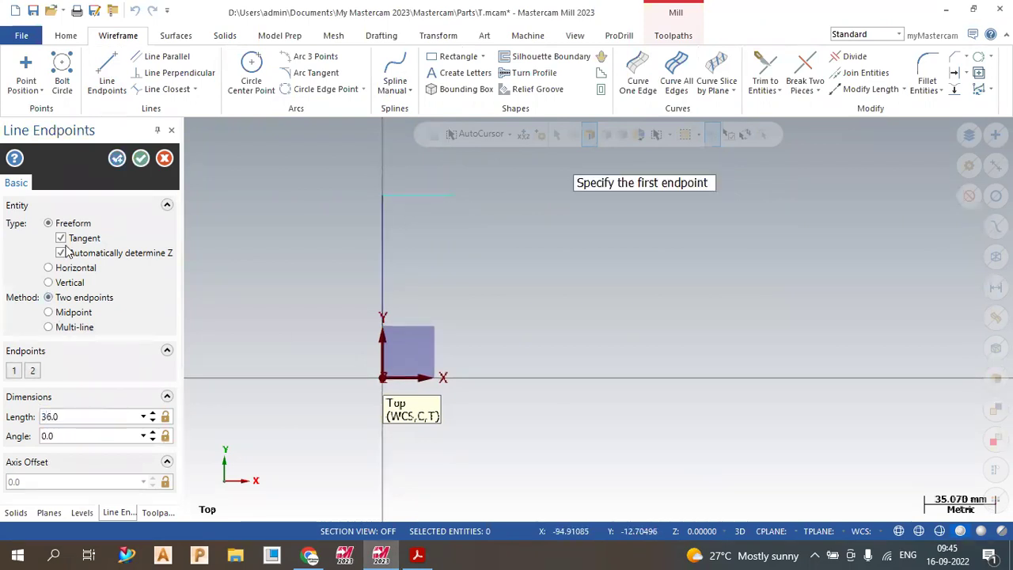
{"action": "left_click", "coordinate": [141, 158]}
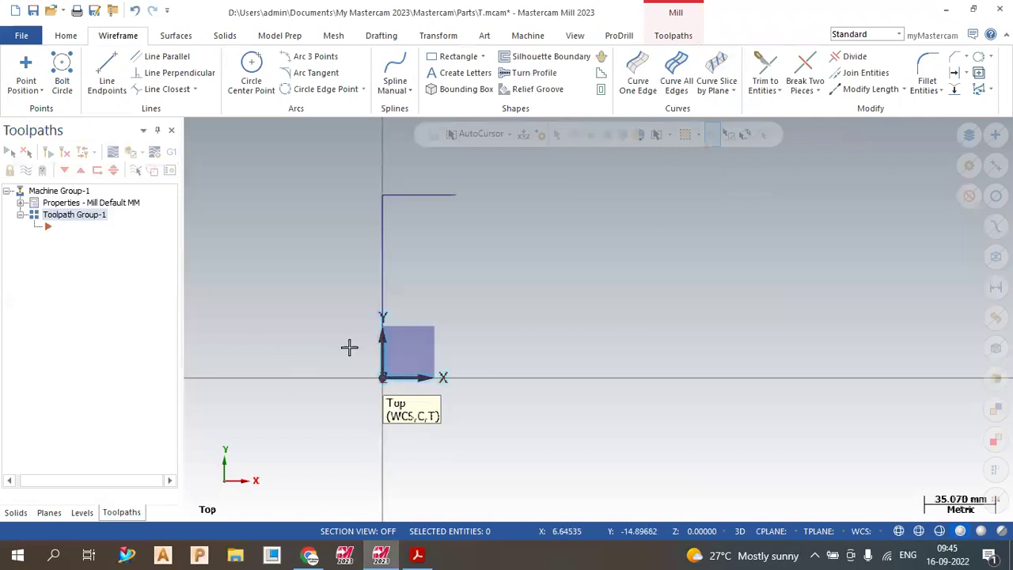
- Draw a horizontal 145 mm base line from the origin along the positive X axis
{"action": "left_click", "coordinate": [106, 73]}
{"action": "left_click", "coordinate": [383, 377]}
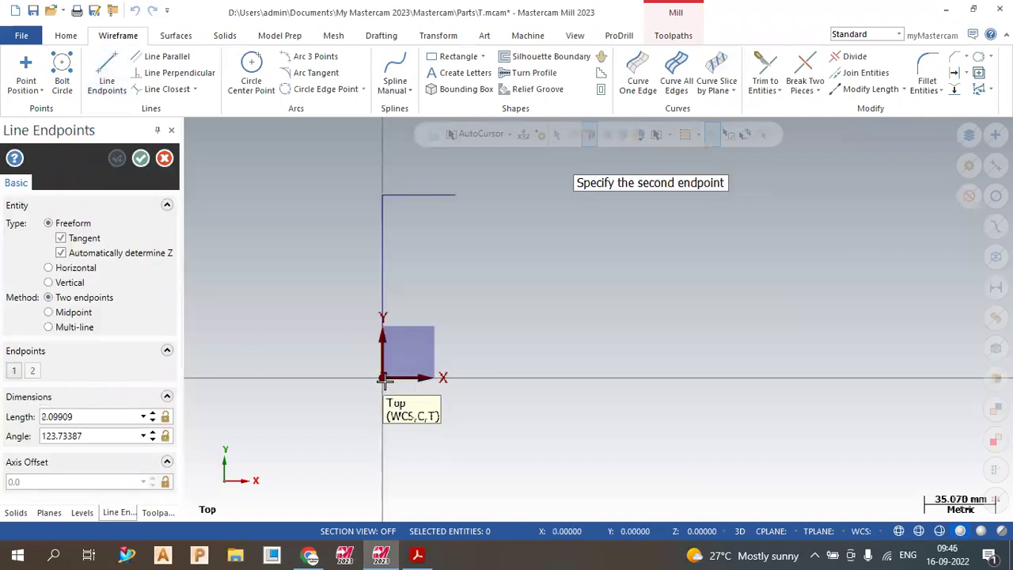
{"action": "left_click", "coordinate": [717, 379]}
{"action": "double_click", "coordinate": [106, 417]}
{"action": "type", "text": "145"}
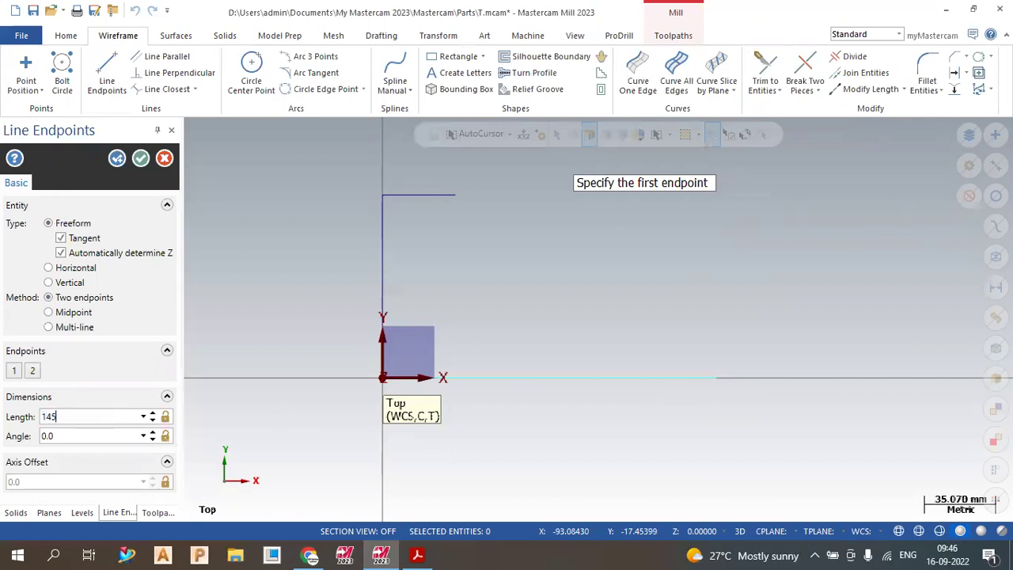
{"action": "left_click", "coordinate": [117, 160]}
- Check the reference drawing and draw a vertical 25 mm line upward from the far end of the base line
{"action": "left_click", "coordinate": [418, 554]}
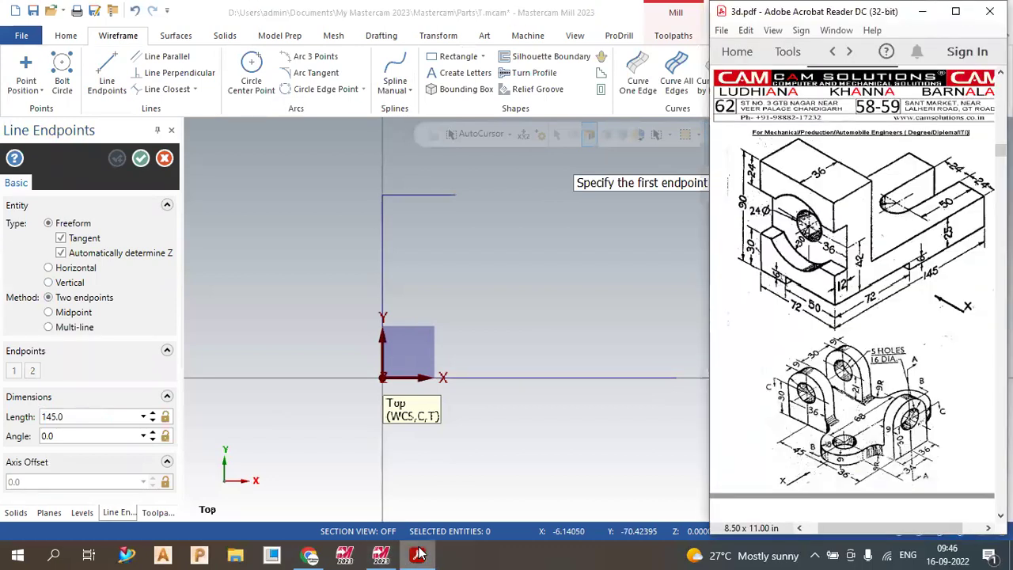
{"action": "left_click", "coordinate": [318, 420]}
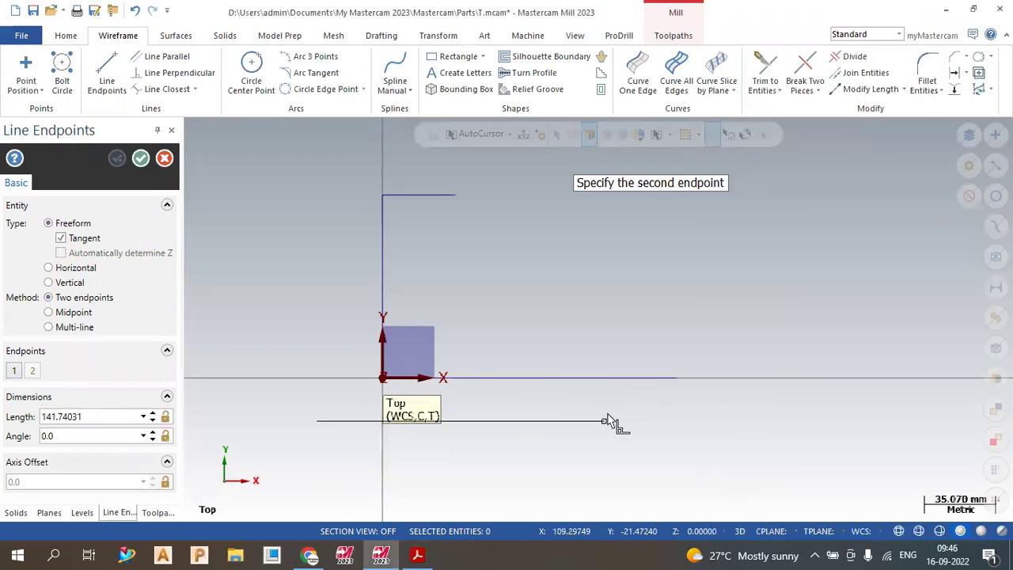
{"action": "key", "text": "Escape"}
{"action": "left_click", "coordinate": [677, 377]}
{"action": "left_click", "coordinate": [677, 342]}
{"action": "left_click", "coordinate": [101, 419]}
{"action": "type", "text": "25"}
{"action": "key", "text": "Return"}
{"action": "left_click", "coordinate": [117, 159]}
- Draw a line about 61 mm down from the 36 mm line's free end and one about 118 mm back from the 25 mm line's top
{"action": "left_click", "coordinate": [456, 196]}
{"action": "left_click", "coordinate": [456, 320]}
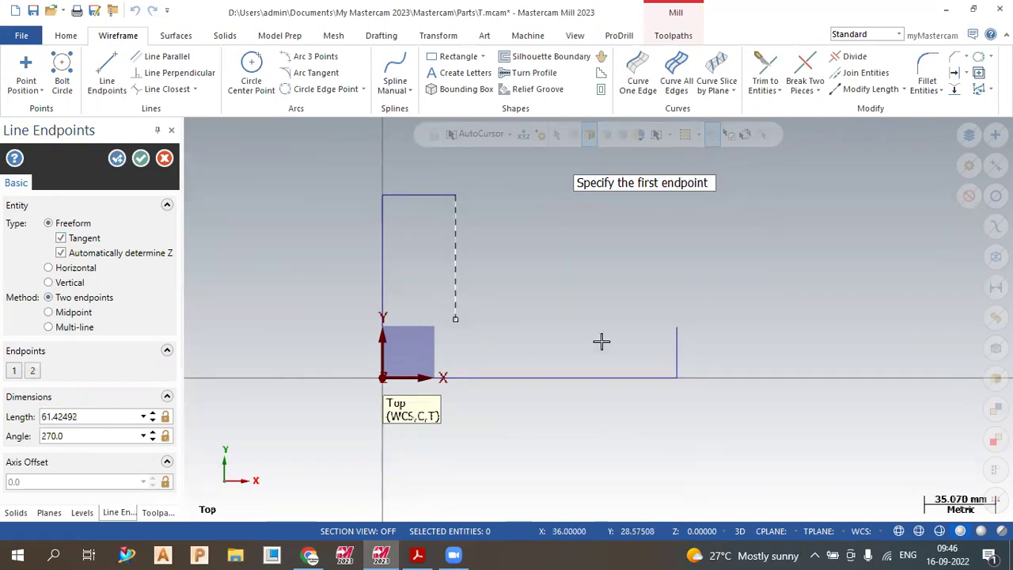
{"action": "left_click", "coordinate": [655, 342]}
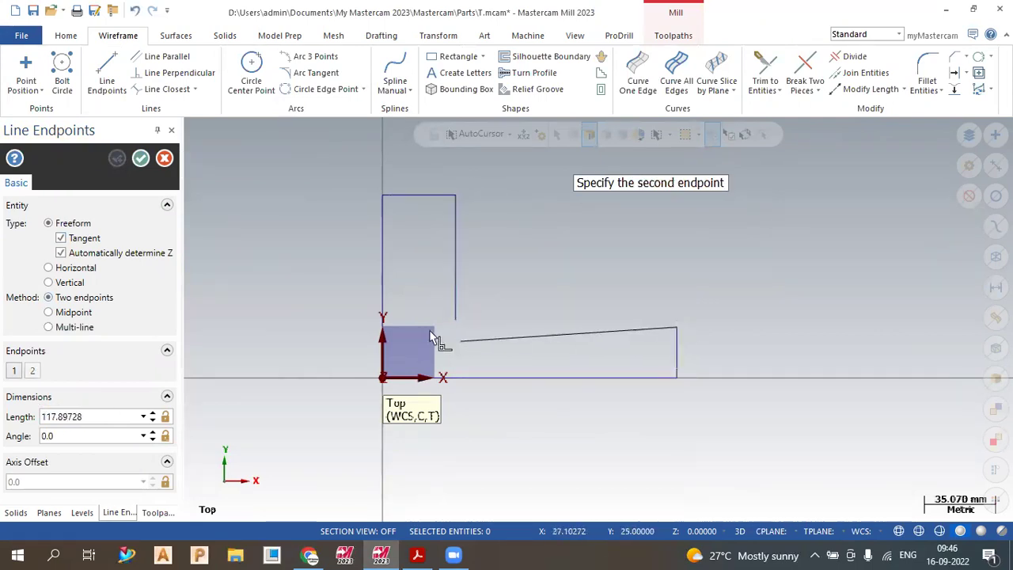
{"action": "left_click", "coordinate": [401, 314]}
{"action": "left_click", "coordinate": [141, 159]}
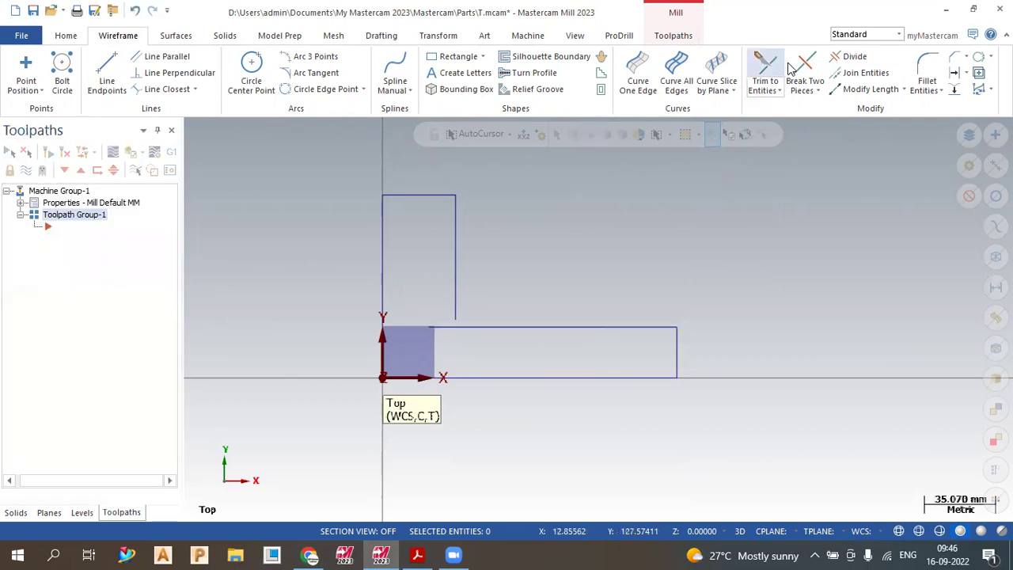
- Trim the inner vertical and horizontal lines to each other with Trim 2 entities, closing the inside corner of the L profile
{"action": "left_click", "coordinate": [456, 295]}
{"action": "left_click", "coordinate": [484, 328]}
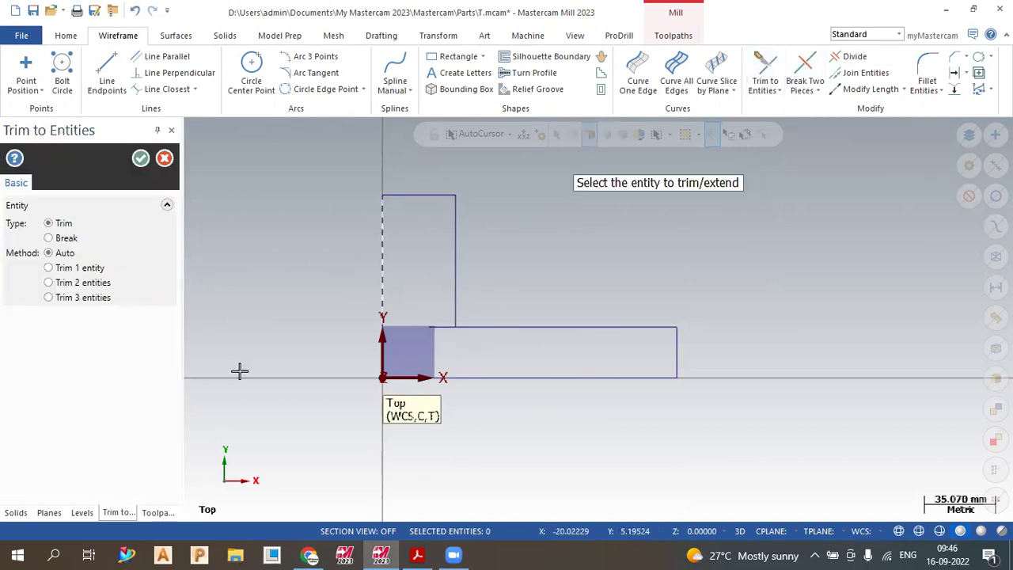
{"action": "left_click", "coordinate": [82, 283]}
{"action": "left_click", "coordinate": [509, 326]}
{"action": "left_click", "coordinate": [455, 289]}
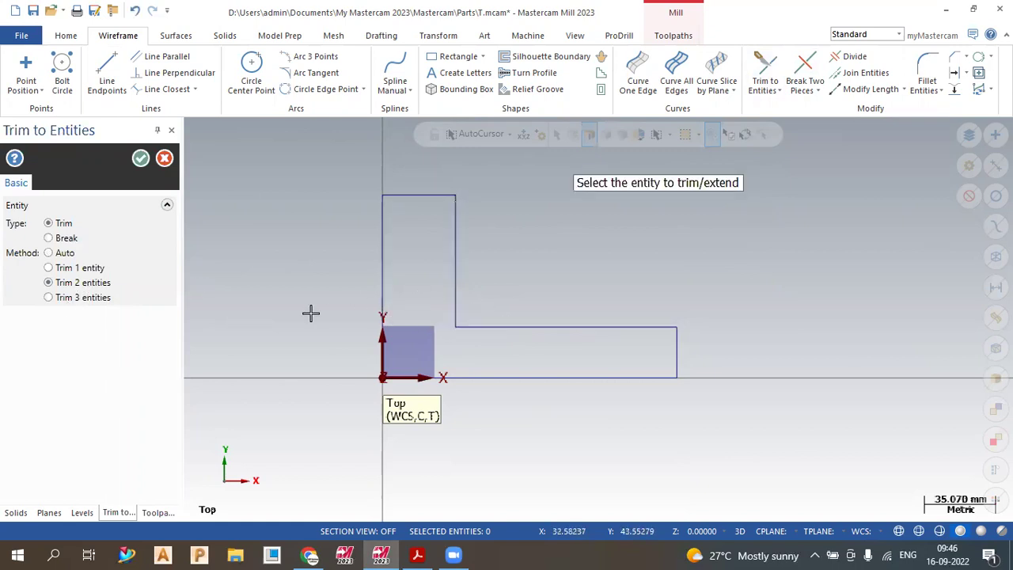
{"action": "left_click", "coordinate": [140, 158]}
- Draw a 24 mm line straight down from the profile's upper corner on the Y axis, as given in the reference drawing
{"action": "scroll", "coordinate": [354, 309], "scroll_direction": "up", "scroll_amount": 1}
{"action": "scroll", "coordinate": [354, 309], "scroll_direction": "up", "scroll_amount": 1}
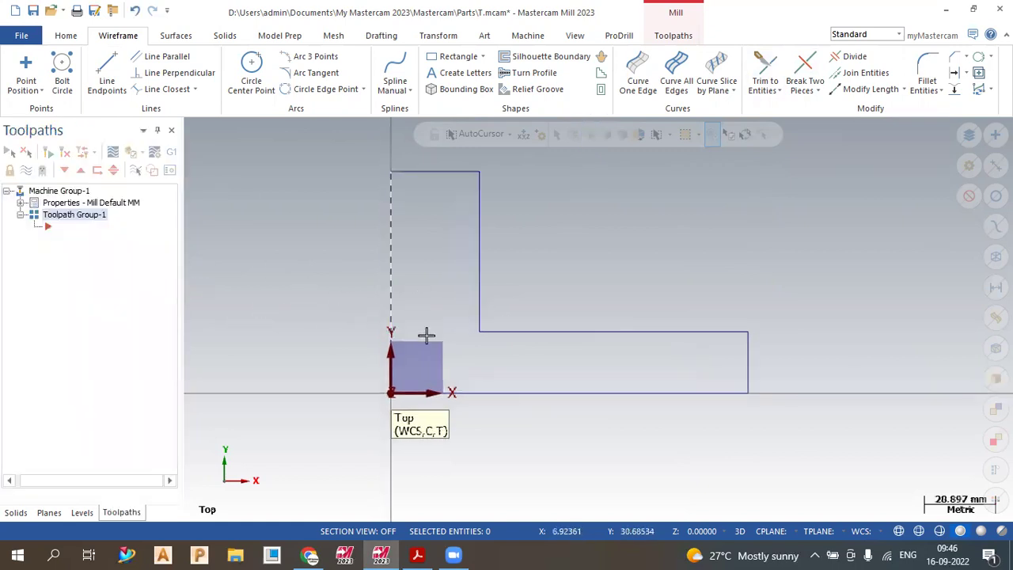
{"action": "left_click", "coordinate": [417, 554]}
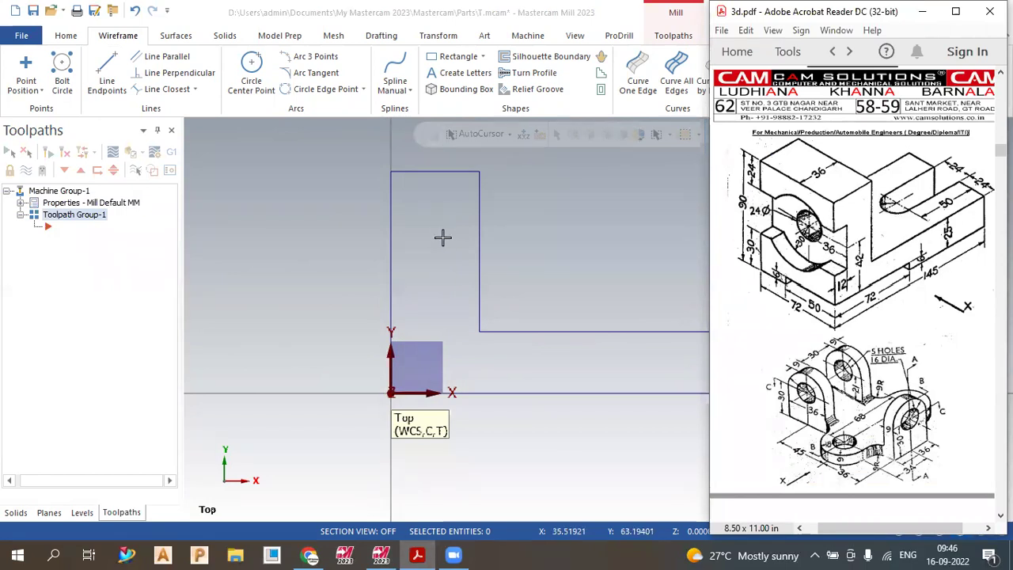
{"action": "left_click", "coordinate": [107, 75]}
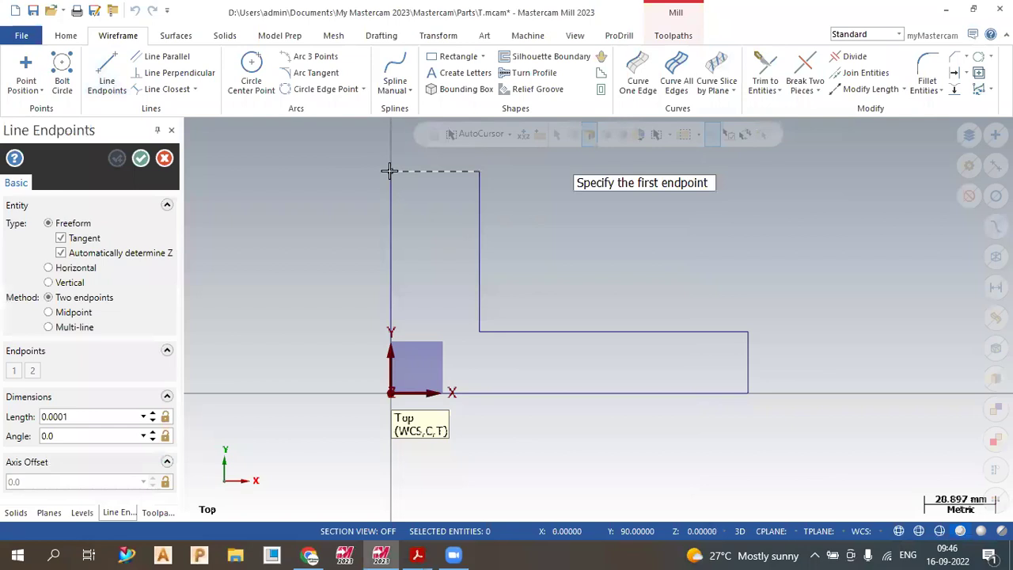
{"action": "left_click", "coordinate": [390, 177]}
{"action": "left_click", "coordinate": [390, 241]}
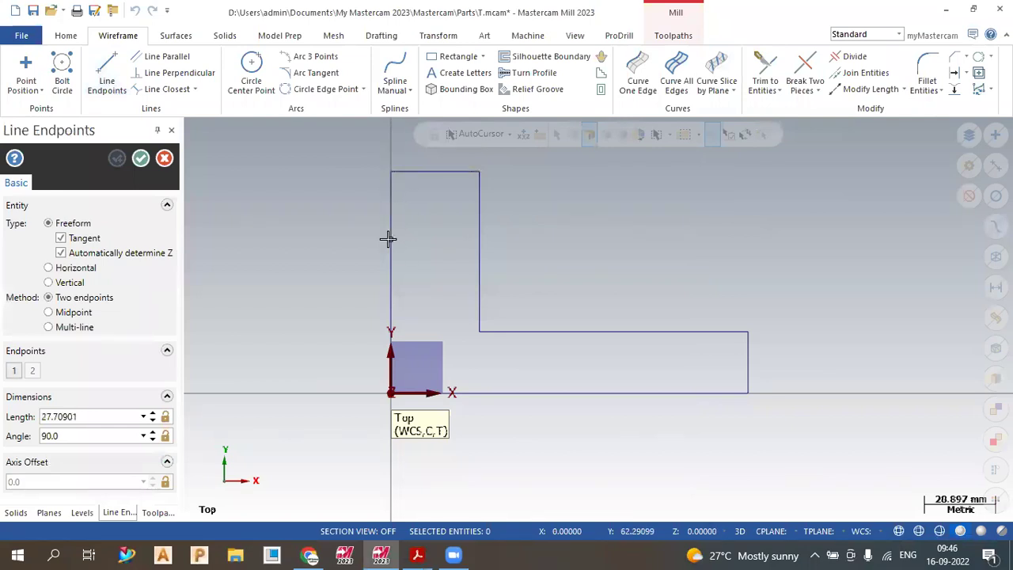
{"action": "double_click", "coordinate": [78, 417]}
{"action": "type", "text": "2"}
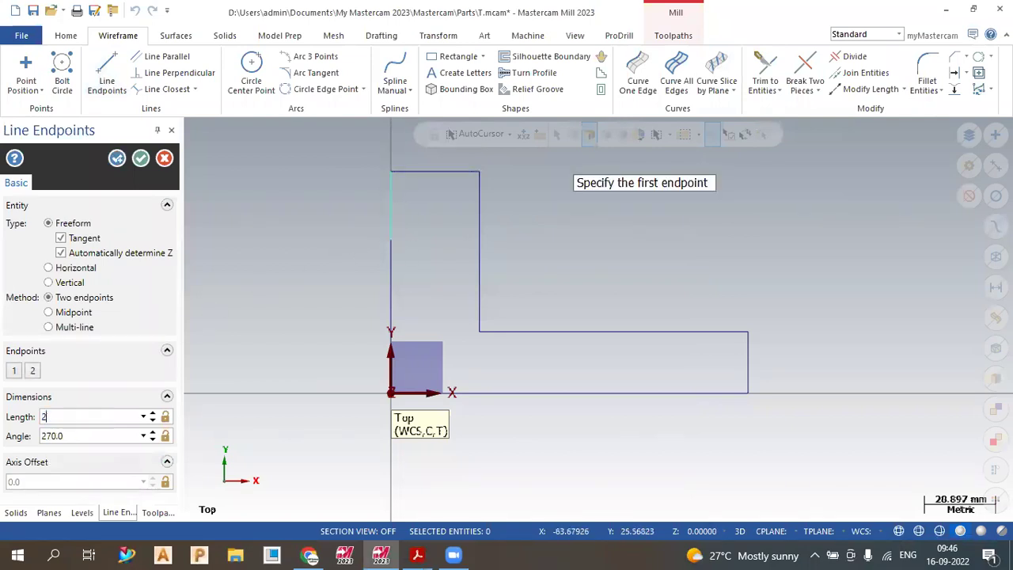
{"action": "left_click", "coordinate": [117, 159]}
- Draw a horizontal 12 mm line into the profile from the lower end of the 24 mm line
{"action": "left_click", "coordinate": [398, 241]}
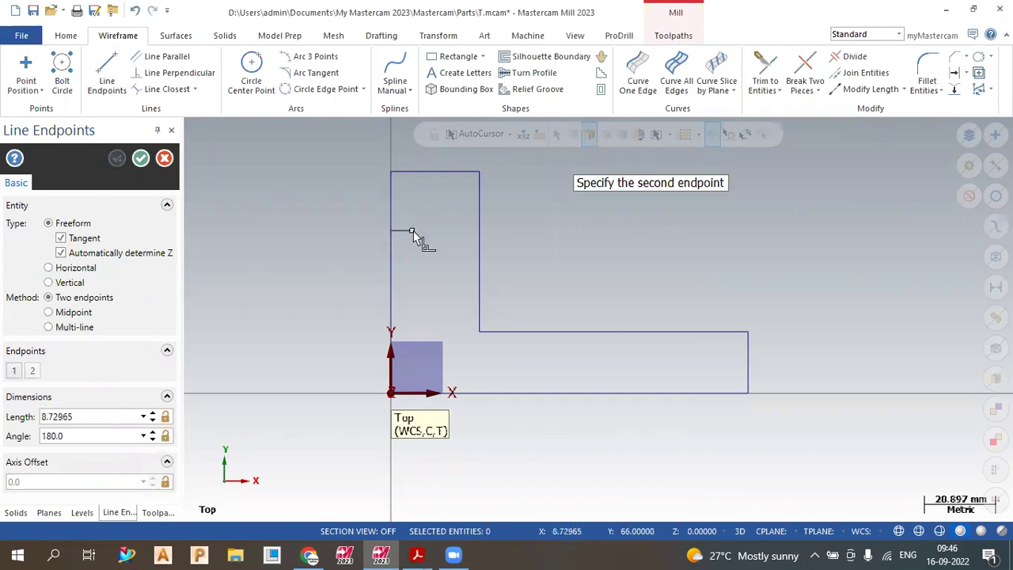
{"action": "left_click", "coordinate": [421, 237]}
{"action": "double_click", "coordinate": [104, 416]}
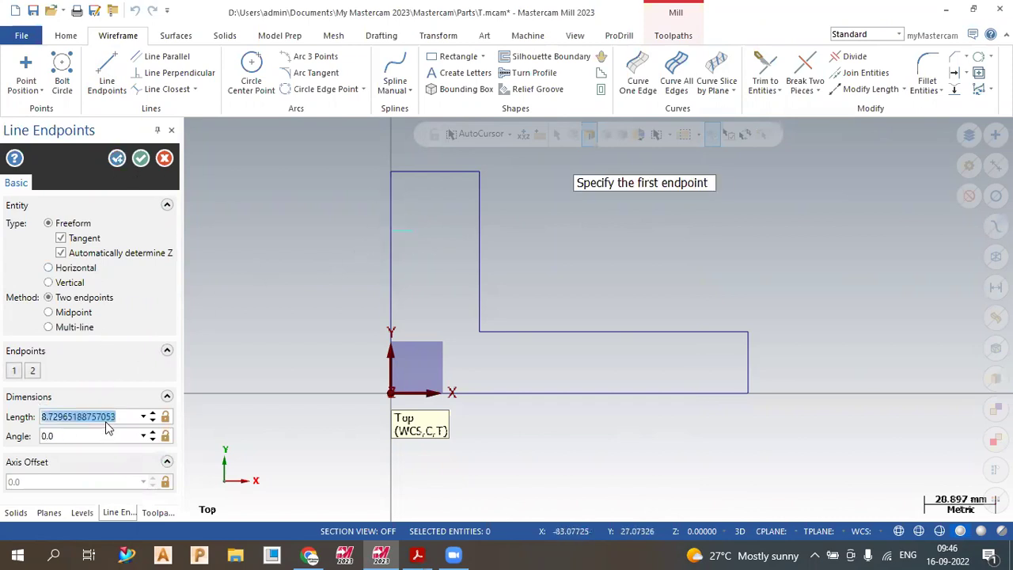
{"action": "left_click", "coordinate": [418, 554]}
{"action": "left_click", "coordinate": [419, 554]}
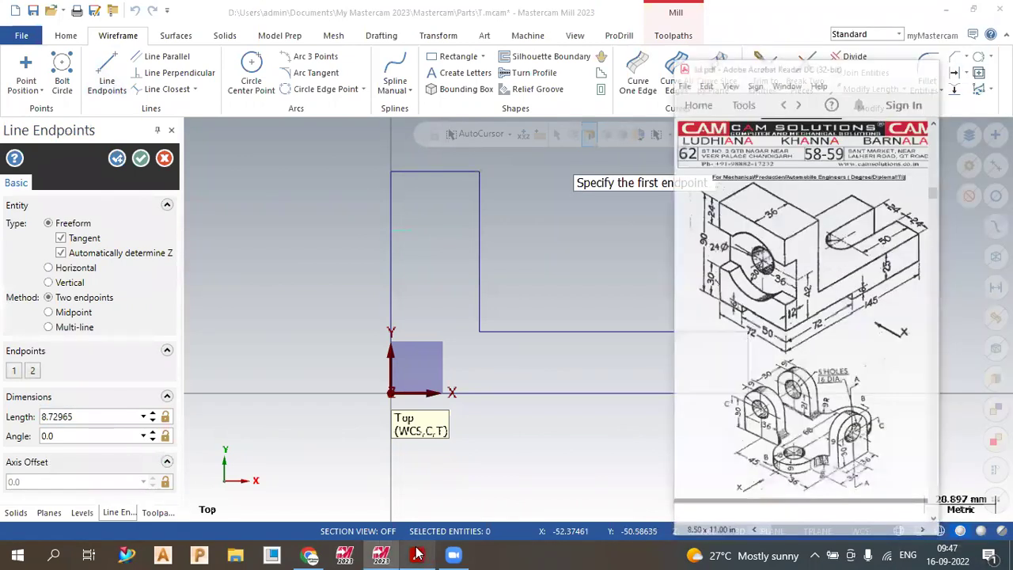
{"action": "double_click", "coordinate": [87, 416]}
{"action": "type", "text": "12.0"}
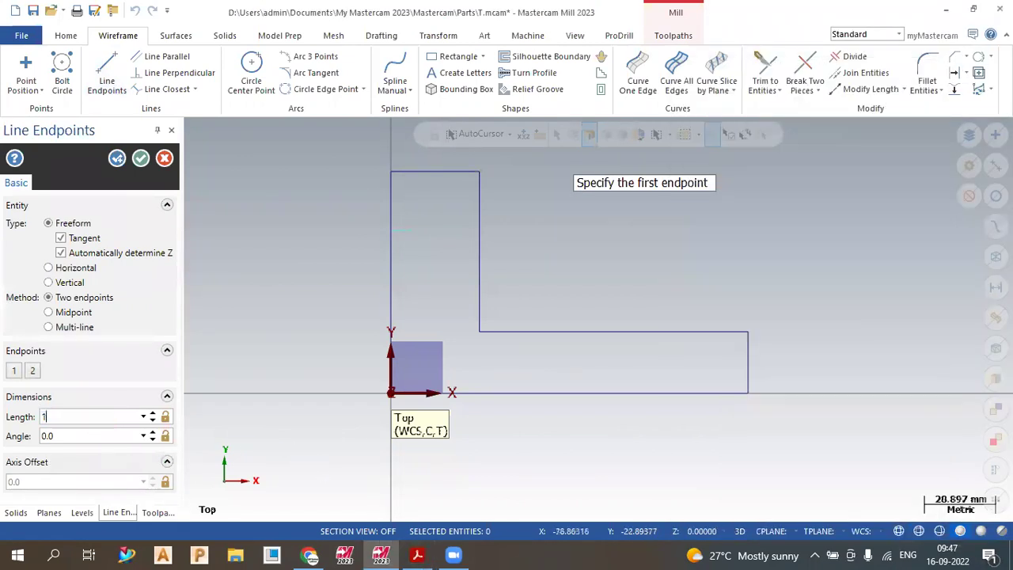
{"action": "left_click", "coordinate": [116, 159]}
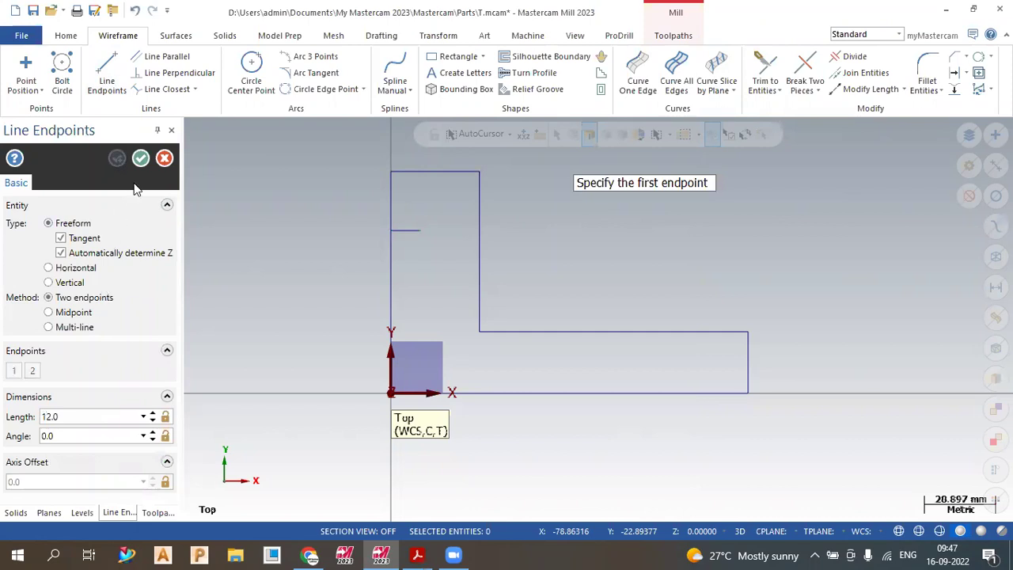
- Consult the reference drawing and draw a vertical 30 mm line upward from the origin
{"action": "left_click", "coordinate": [417, 554]}
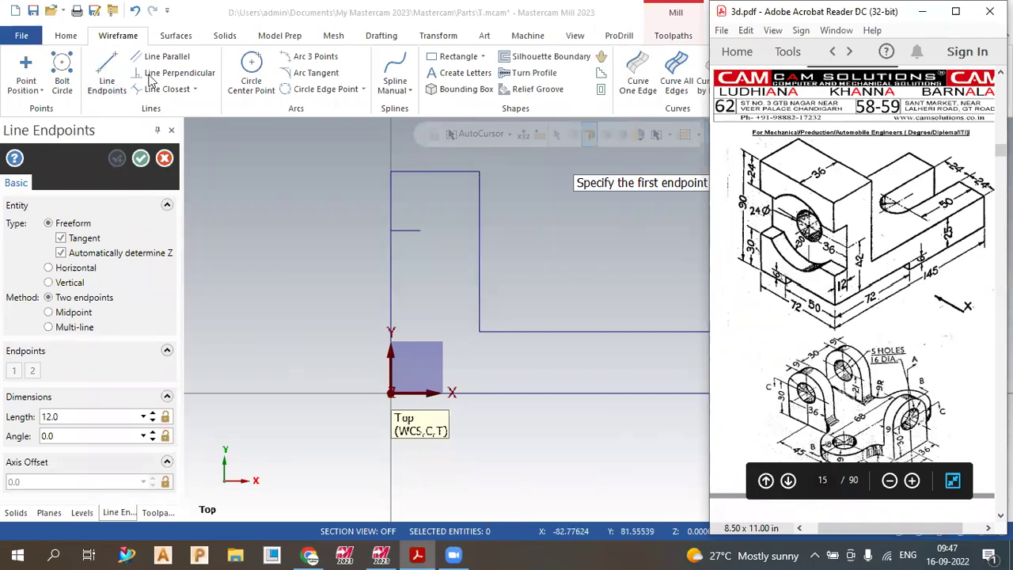
{"action": "left_click", "coordinate": [107, 79]}
{"action": "left_click", "coordinate": [391, 393]}
{"action": "left_click", "coordinate": [396, 332]}
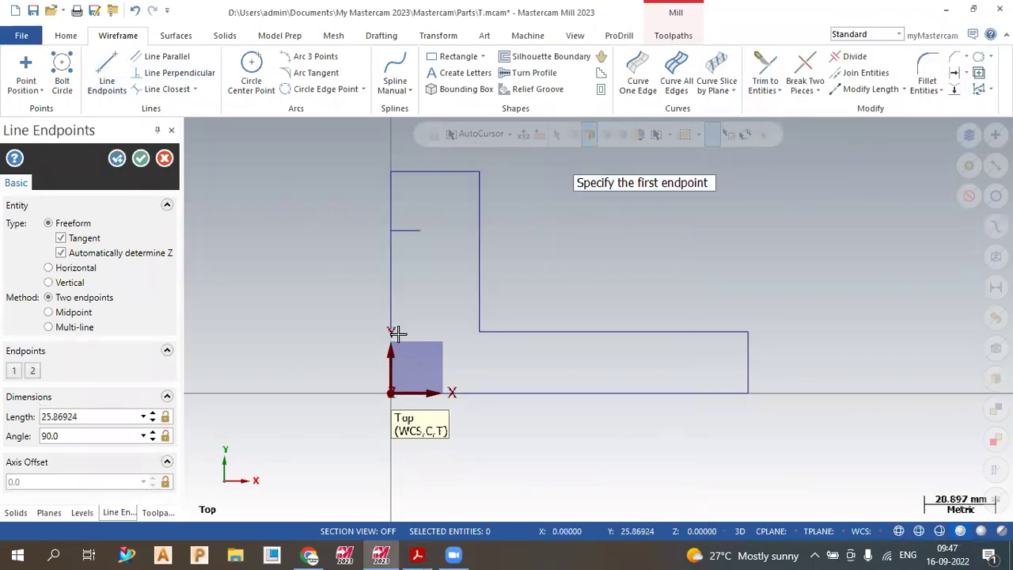
{"action": "left_click", "coordinate": [111, 422]}
{"action": "type", "text": "3"}
{"action": "key", "text": "Return"}
{"action": "left_click", "coordinate": [117, 159]}
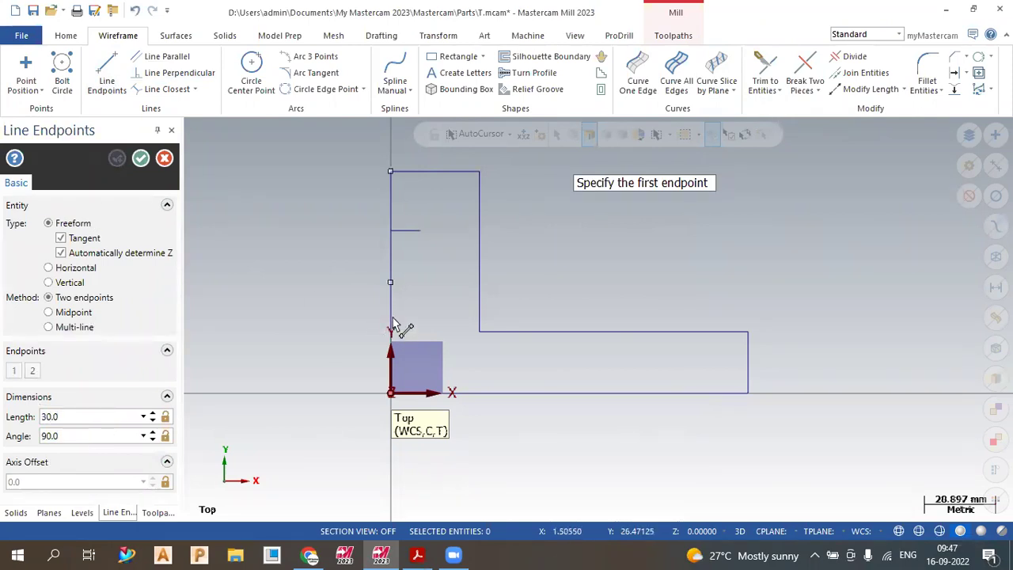
- Draw a horizontal line about 11 mm long from the 30 mm line's upper end and a vertical line about 43 mm down from the 12 mm line's free end
{"action": "left_click", "coordinate": [392, 320]}
{"action": "left_click", "coordinate": [417, 320]}
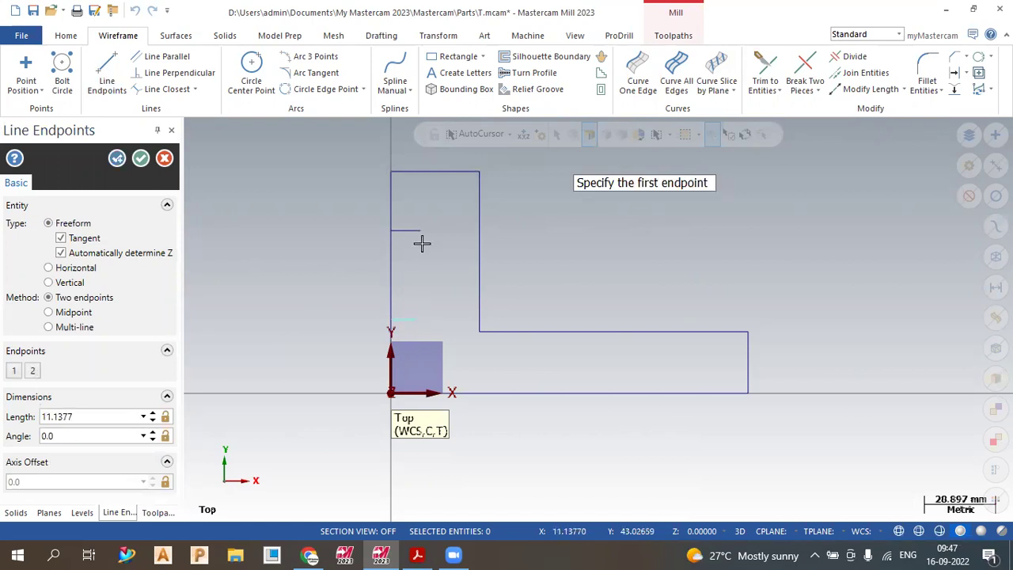
{"action": "left_click", "coordinate": [420, 230]}
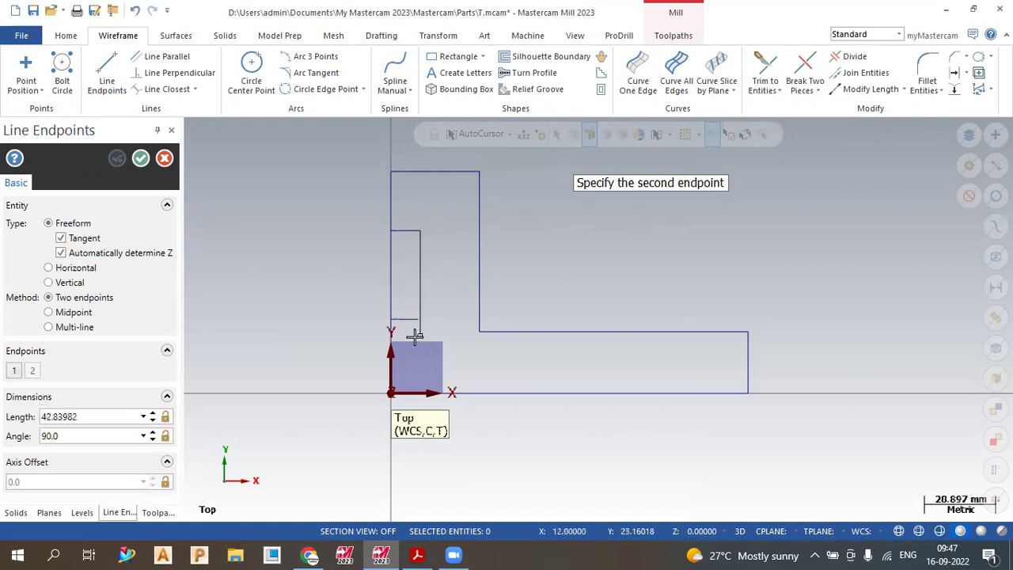
{"action": "left_click", "coordinate": [419, 321]}
{"action": "left_click", "coordinate": [141, 159]}
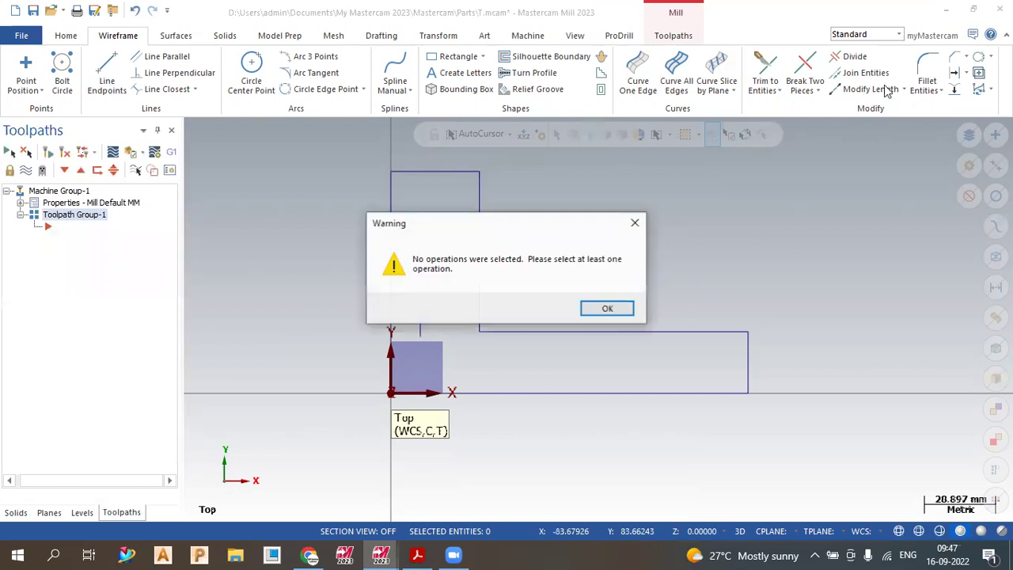
{"action": "left_click", "coordinate": [610, 308]}
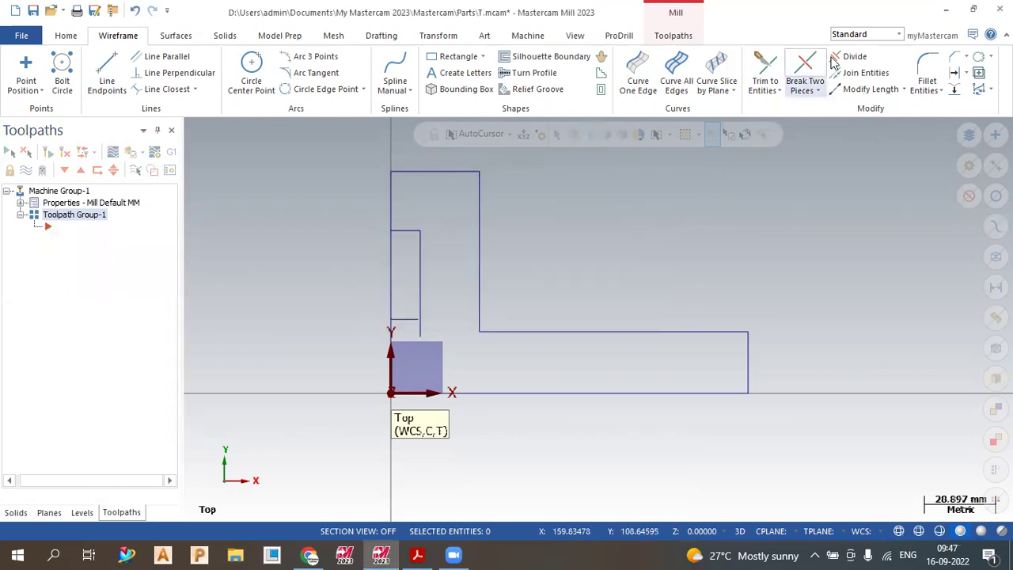
- Trim the recess's lower horizontal line and its vertical line to each other with Trim 2 entities, closing the corner
{"action": "left_click", "coordinate": [762, 71]}
{"action": "left_click", "coordinate": [409, 319]}
{"action": "left_click", "coordinate": [420, 290]}
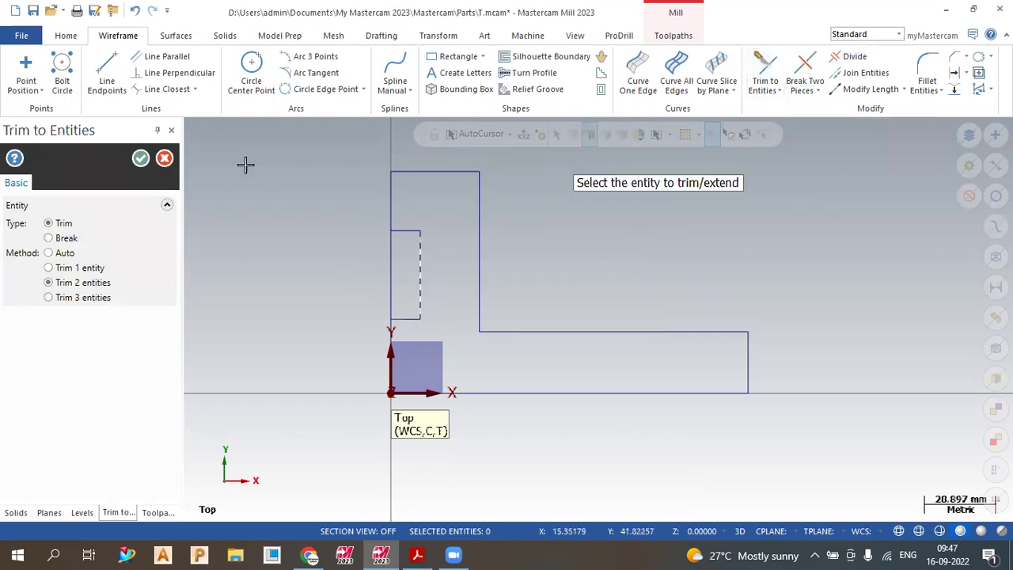
{"action": "left_click", "coordinate": [141, 160]}
- Remove the profile edge segment across the recess opening on the Y axis with Divide in Trim mode
{"action": "left_click", "coordinate": [852, 57]}
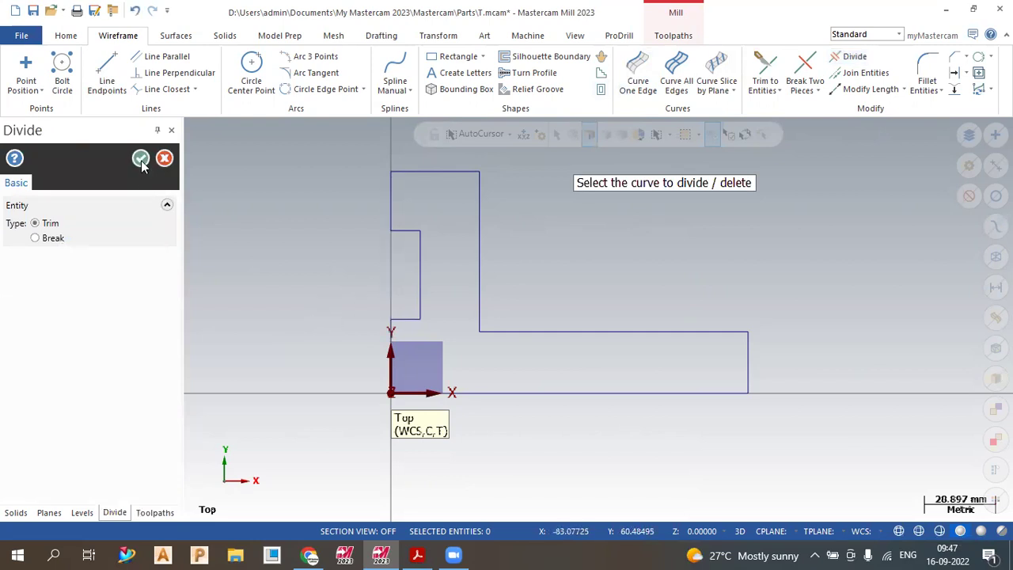
{"action": "scroll", "coordinate": [631, 238], "scroll_direction": "up", "scroll_amount": 2}
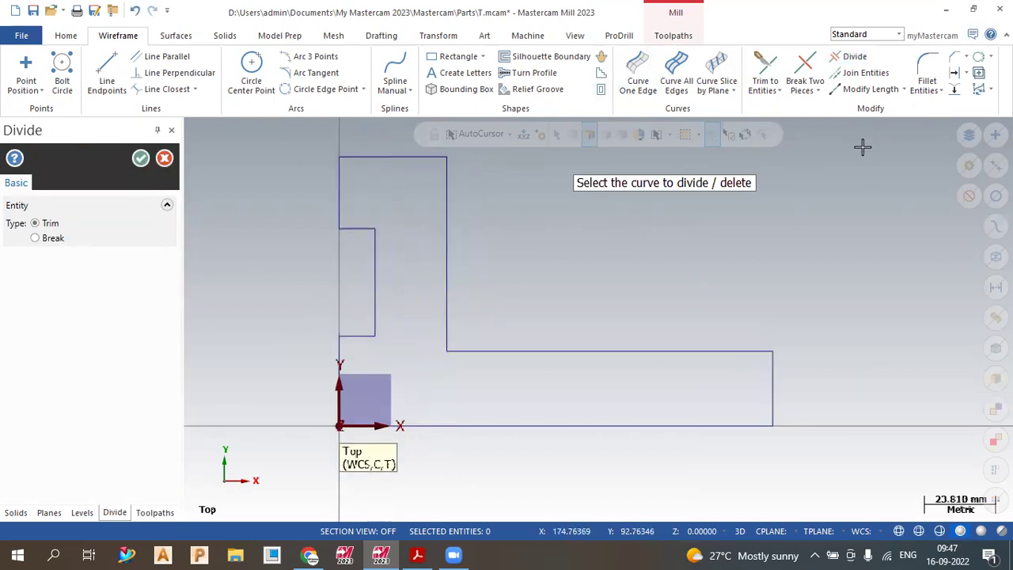
{"action": "left_click", "coordinate": [141, 158]}
- Run the FindOverlap.dll add-in from the chooks folder
{"action": "left_click", "coordinate": [66, 35]}
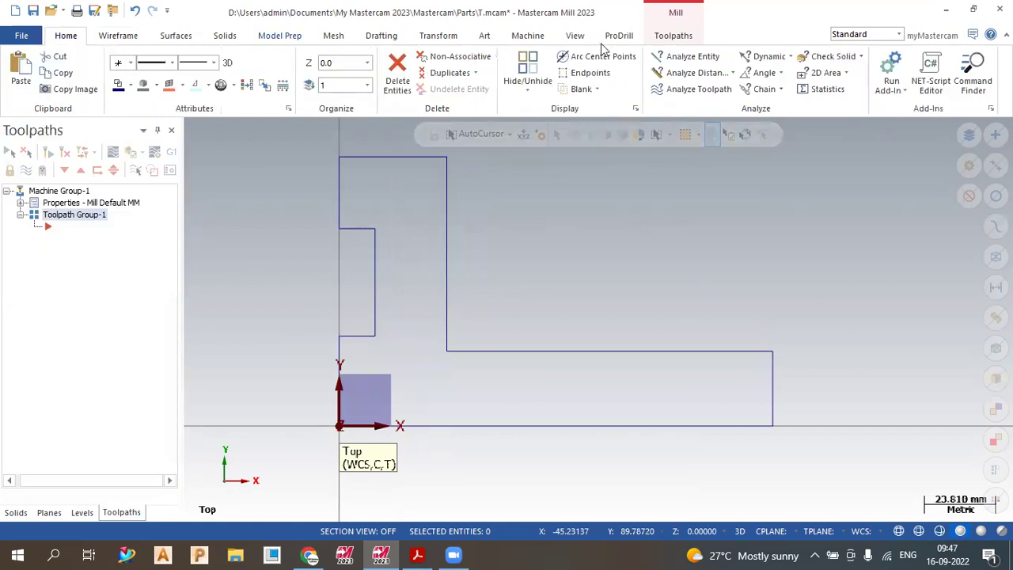
{"action": "left_click", "coordinate": [891, 72]}
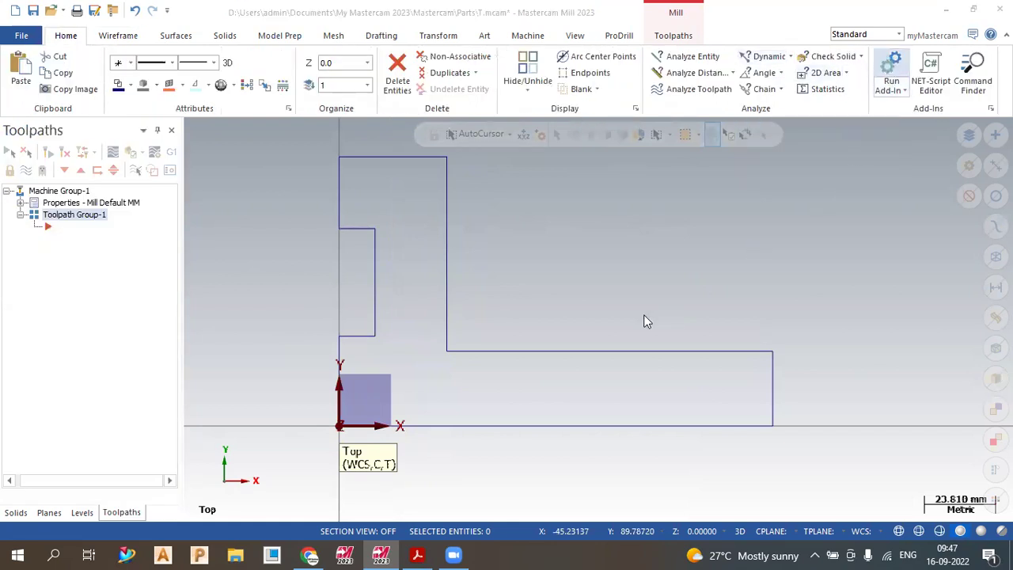
{"action": "scroll", "coordinate": [455, 391], "scroll_direction": "down", "scroll_amount": 5}
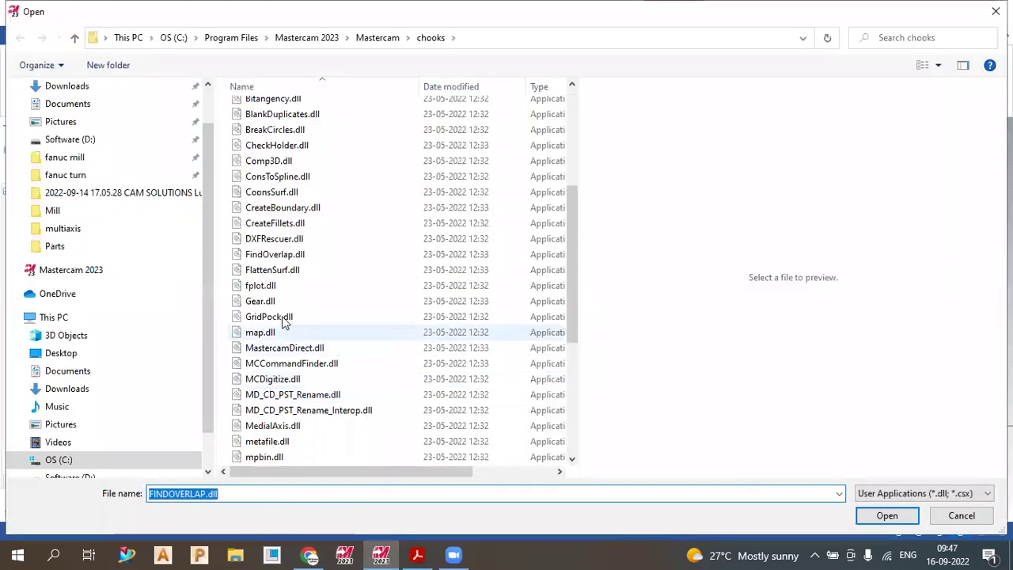
{"action": "left_click", "coordinate": [291, 257]}
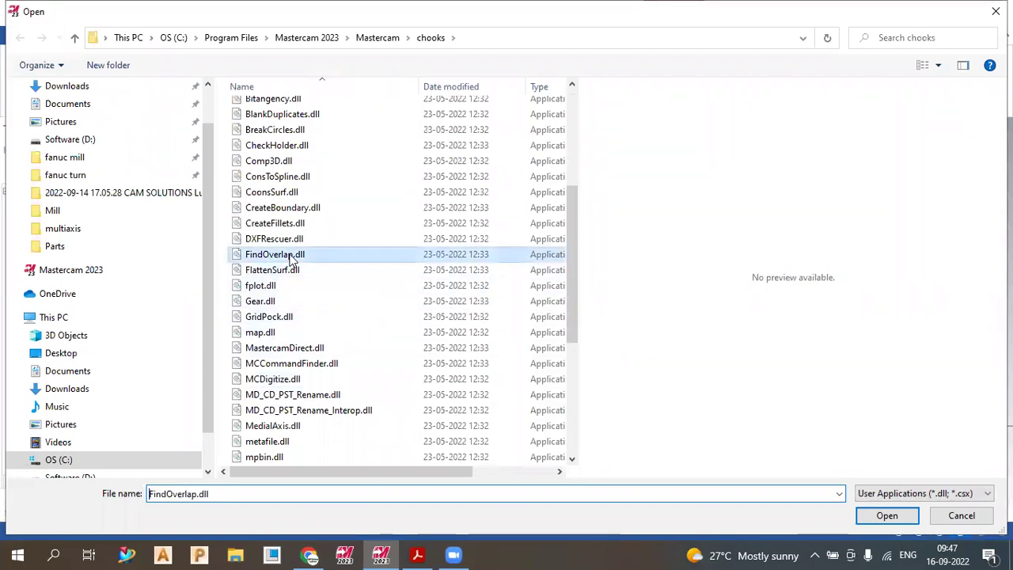
{"action": "left_click", "coordinate": [887, 515]}
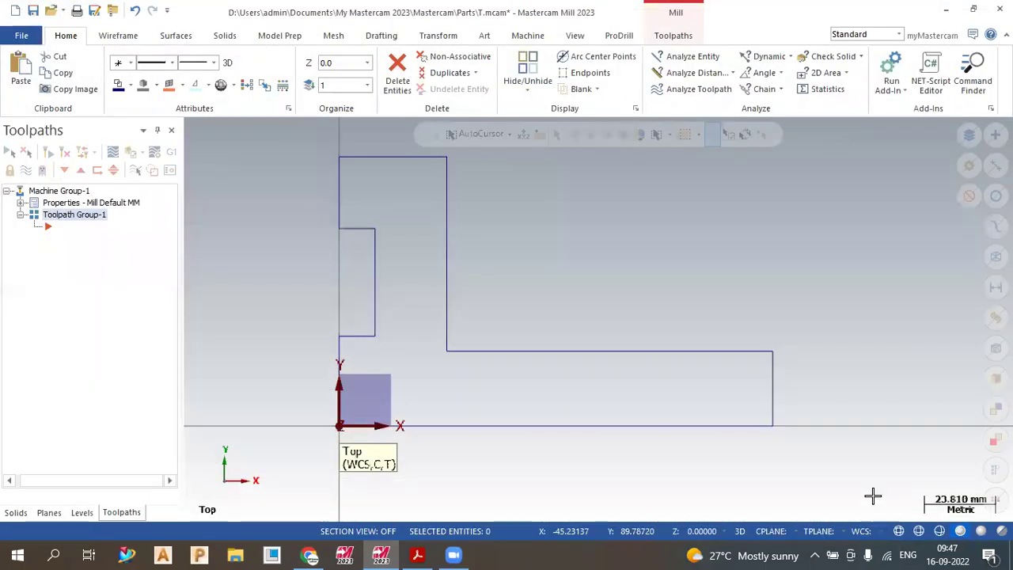
- Check all the profile entities for overlap and clean up the overlapping ones
{"action": "key", "text": "ctrl+a"}
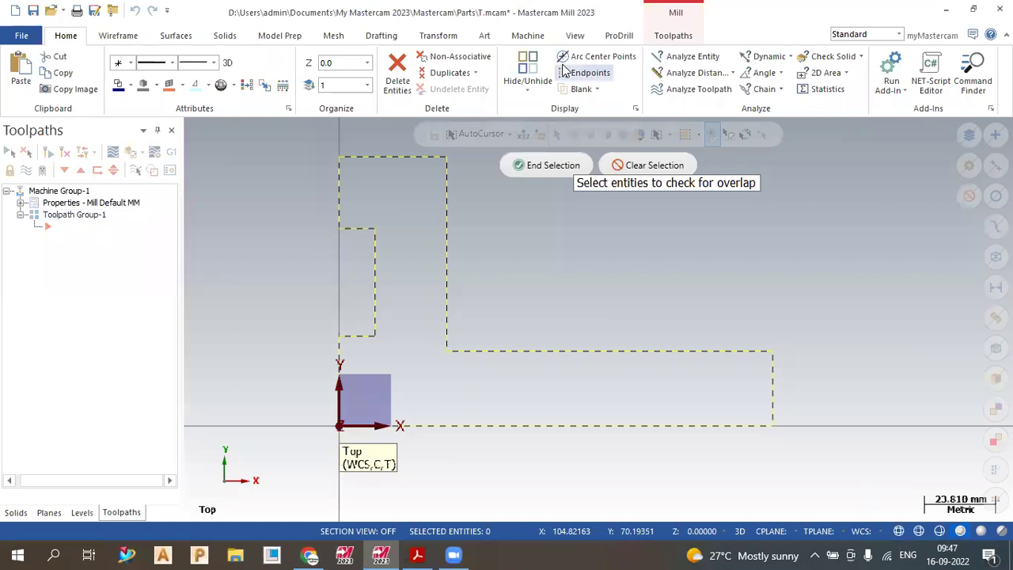
{"action": "left_click", "coordinate": [543, 166]}
{"action": "left_click", "coordinate": [75, 273]}
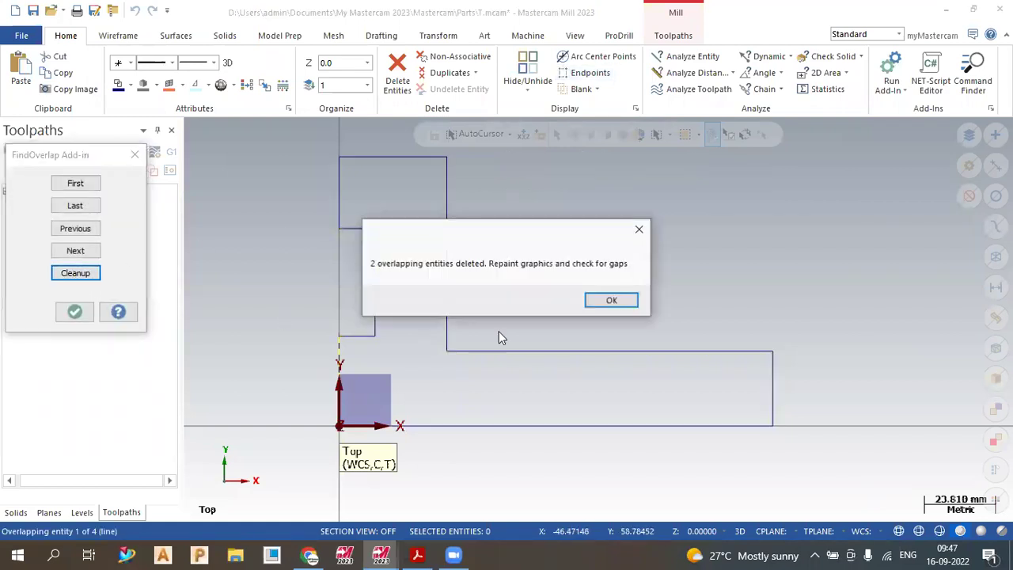
{"action": "left_click", "coordinate": [609, 305]}
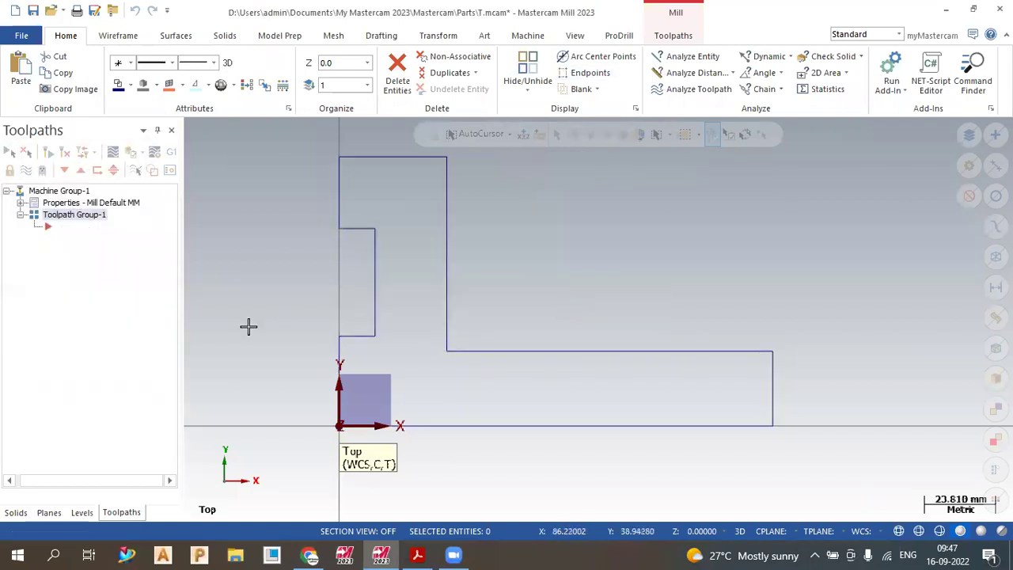
- Start a solid Extrude as a new body, using the closed bracket profile as a 3D wireframe chain
{"action": "scroll", "coordinate": [430, 328], "scroll_direction": "down", "scroll_amount": 1}
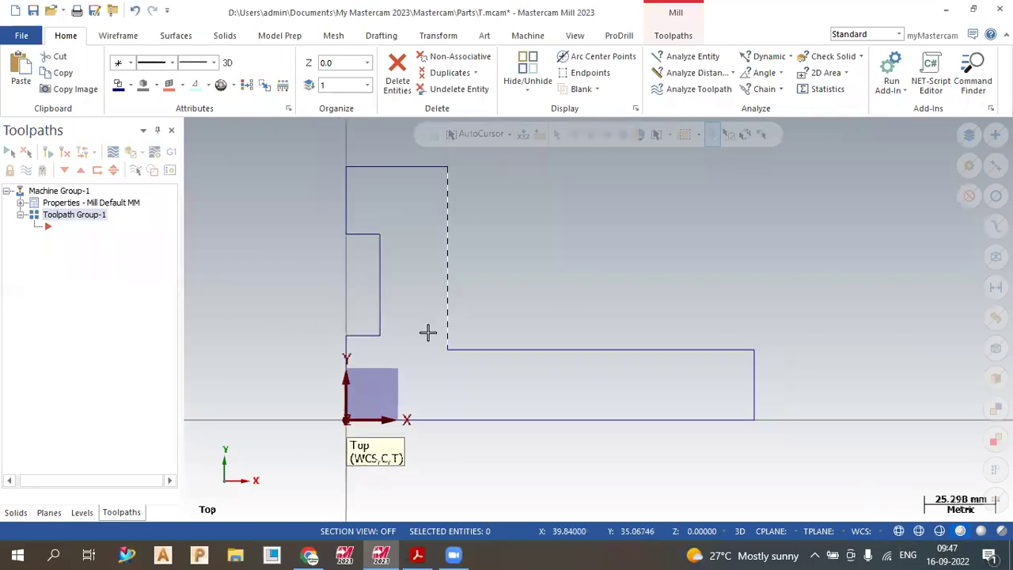
{"action": "middle_click_drag", "start_coordinate": [459, 350], "coordinate": [499, 369]}
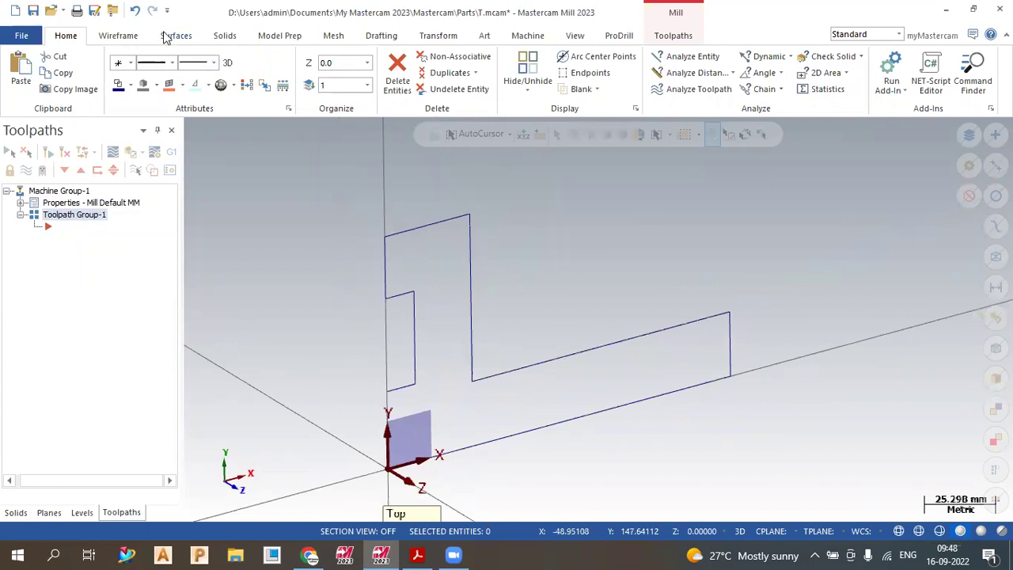
{"action": "left_click", "coordinate": [225, 36]}
{"action": "left_click", "coordinate": [146, 71]}
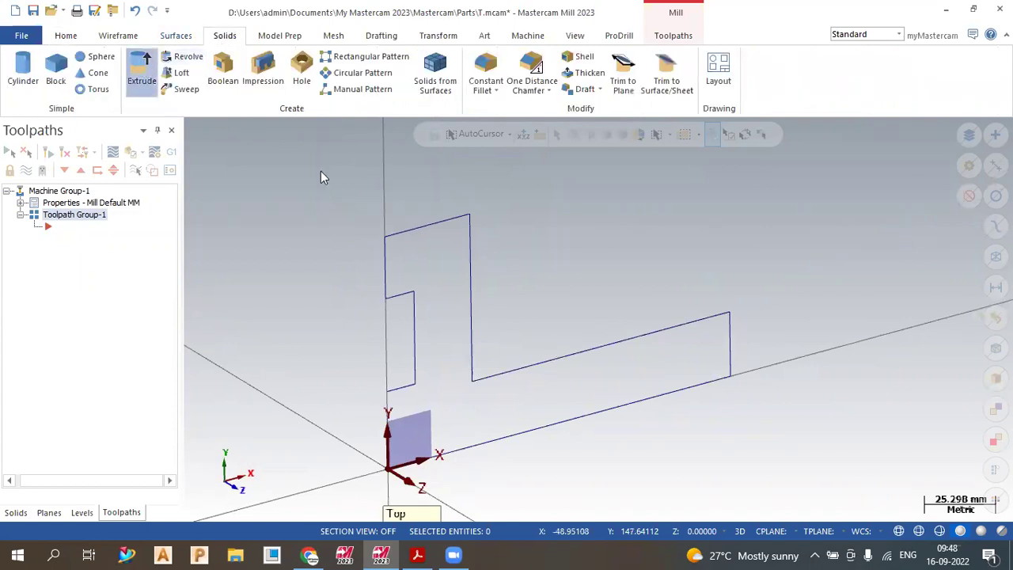
{"action": "left_click", "coordinate": [410, 227]}
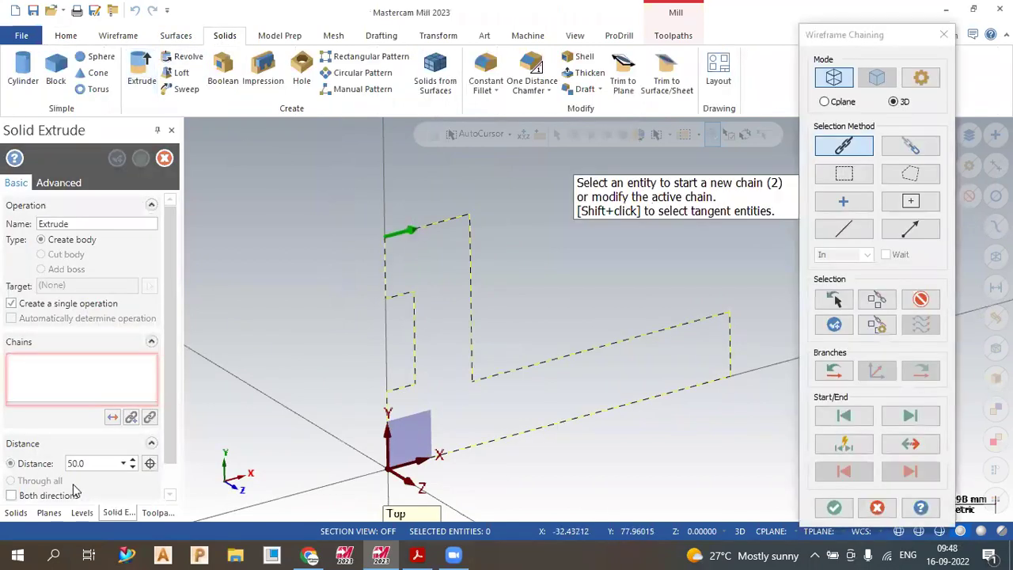
{"action": "left_click", "coordinate": [833, 507]}
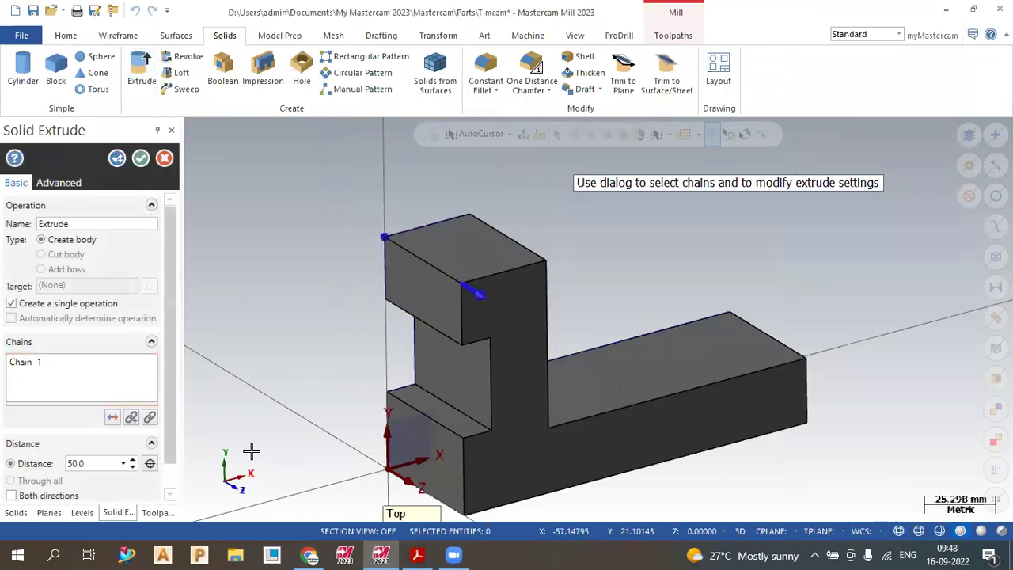
- Consult the reference drawing and extrude the profile 36 mm in both directions, completing the solid body
{"action": "left_click", "coordinate": [417, 554]}
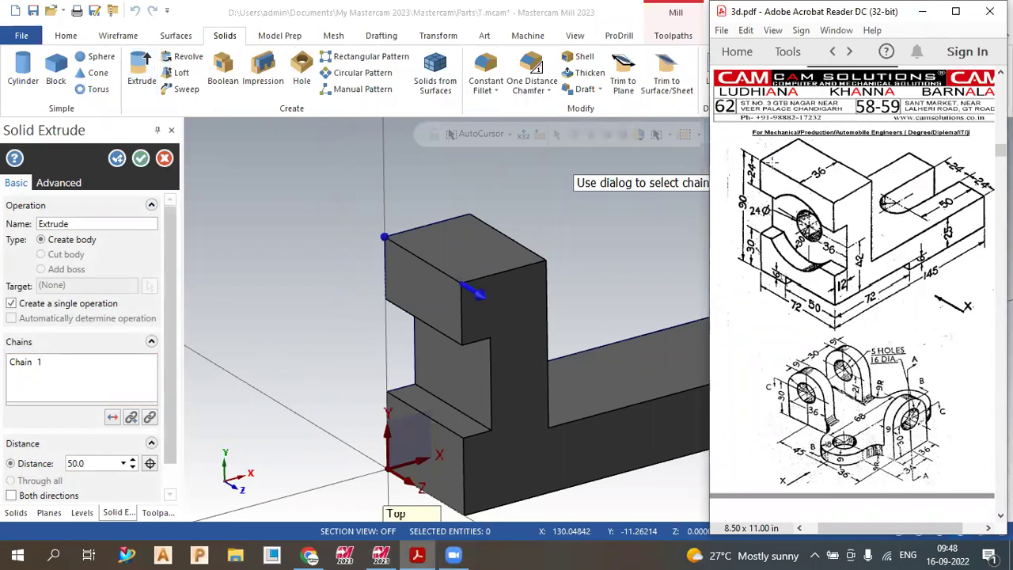
{"action": "double_click", "coordinate": [88, 463]}
{"action": "type", "text": "36"}
{"action": "key", "text": "Return"}
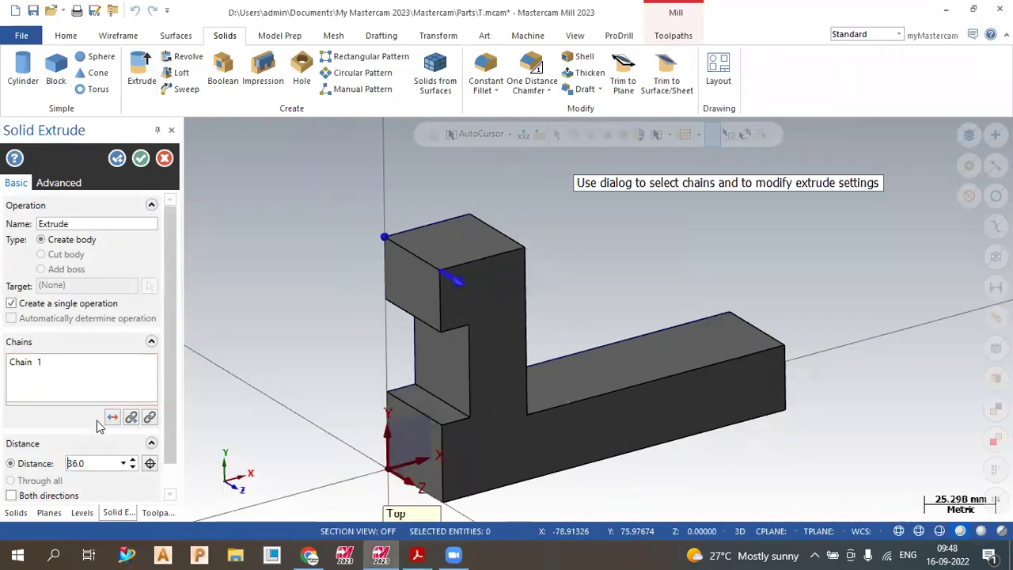
{"action": "left_click", "coordinate": [41, 496]}
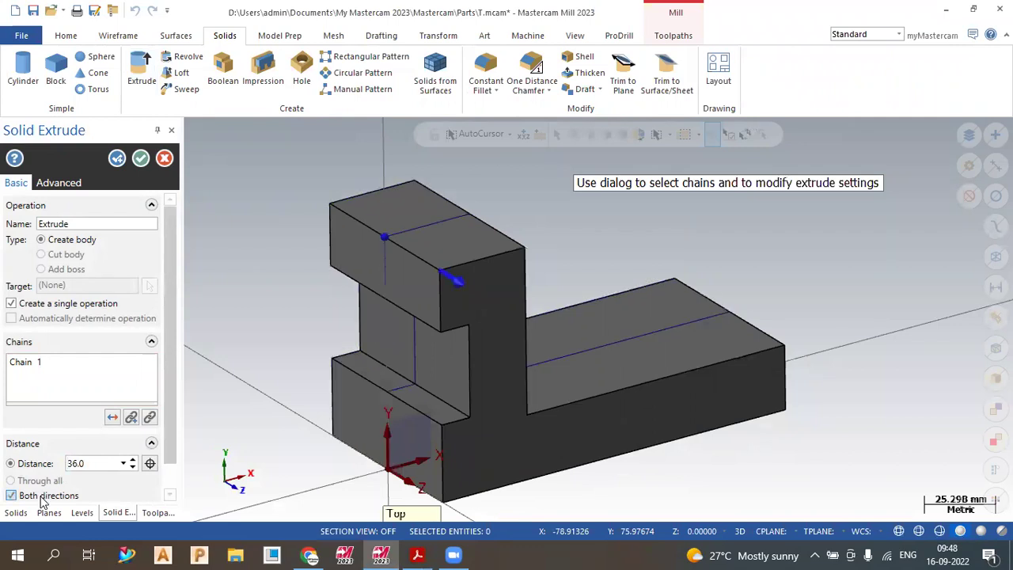
{"action": "left_click", "coordinate": [141, 158]}
{"action": "middle_click_drag", "start_coordinate": [362, 234], "coordinate": [419, 337]}
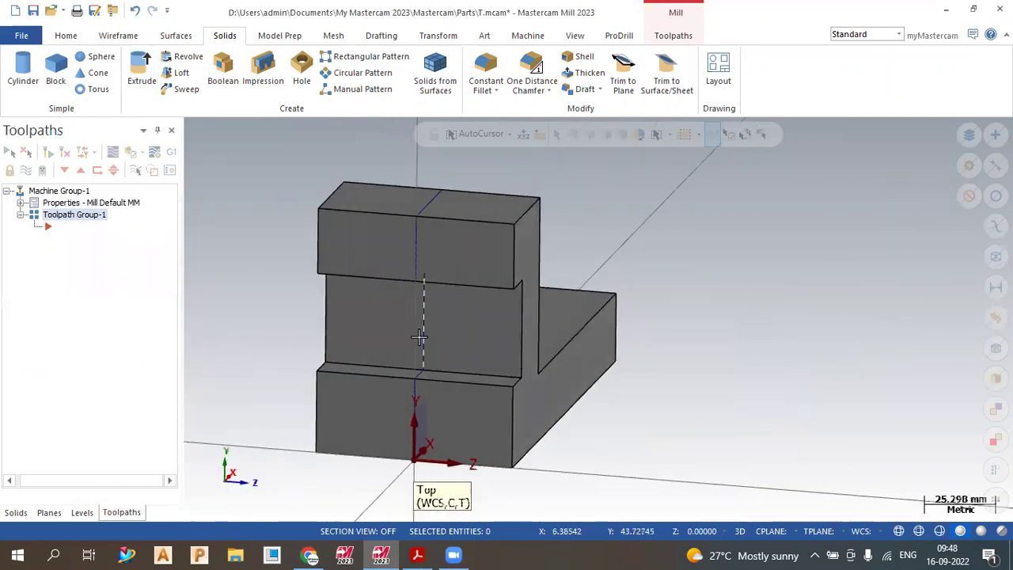
{"action": "left_click", "coordinate": [417, 554]}
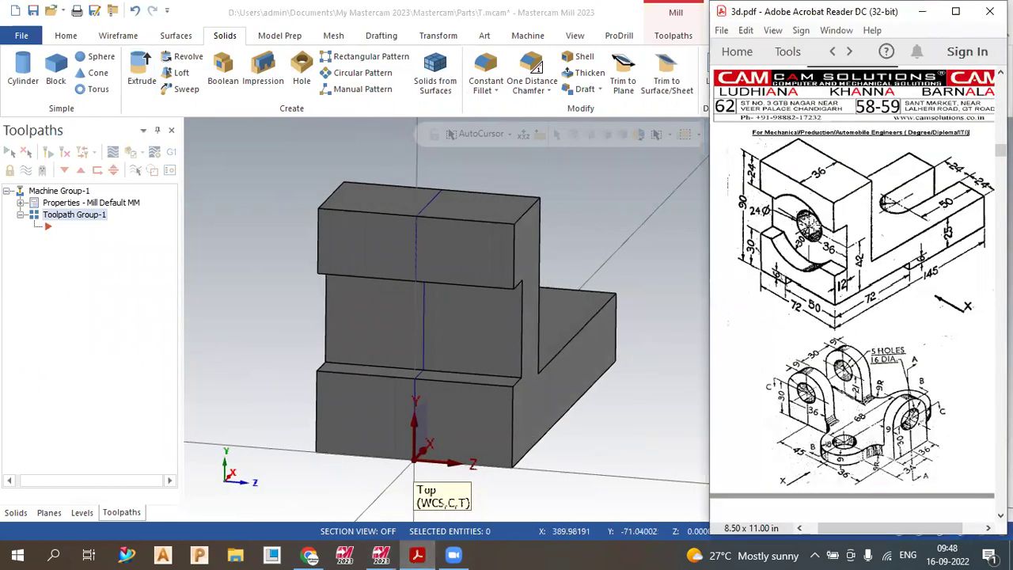
{"action": "left_click", "coordinate": [234, 154]}
{"action": "left_click", "coordinate": [118, 35]}
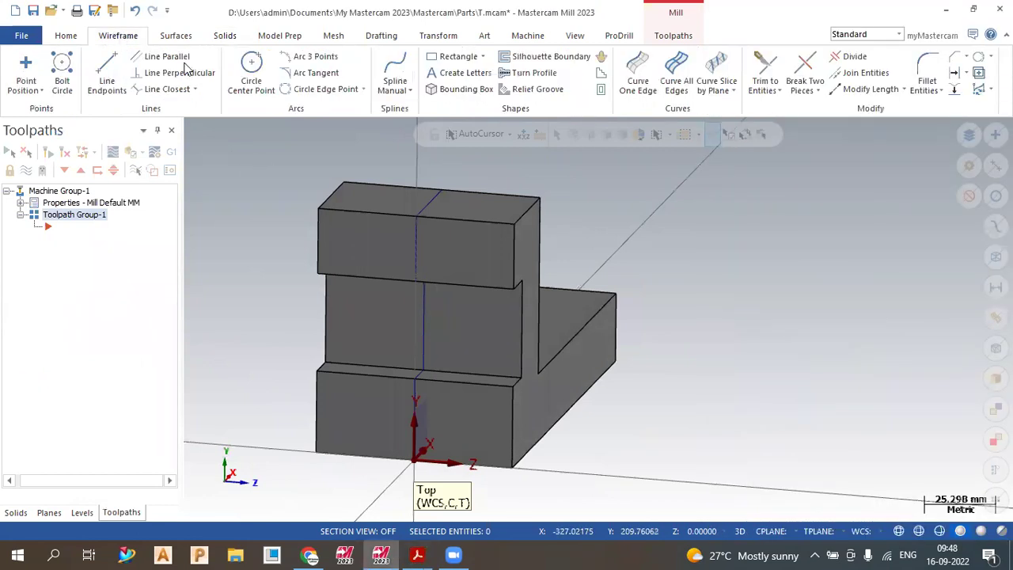
{"action": "left_click", "coordinate": [251, 73]}
{"action": "left_click", "coordinate": [436, 332]}
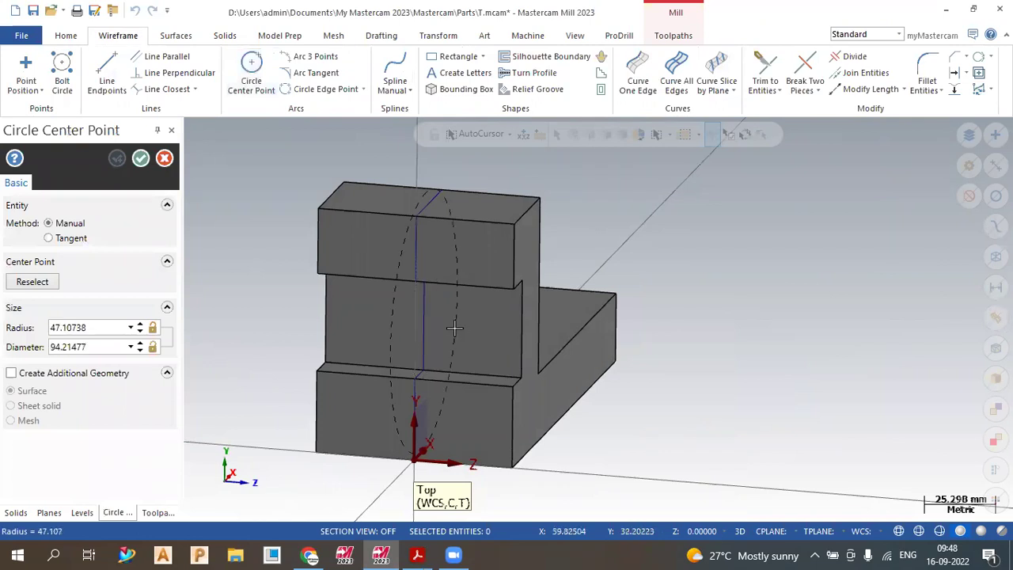
{"action": "left_click", "coordinate": [442, 330]}
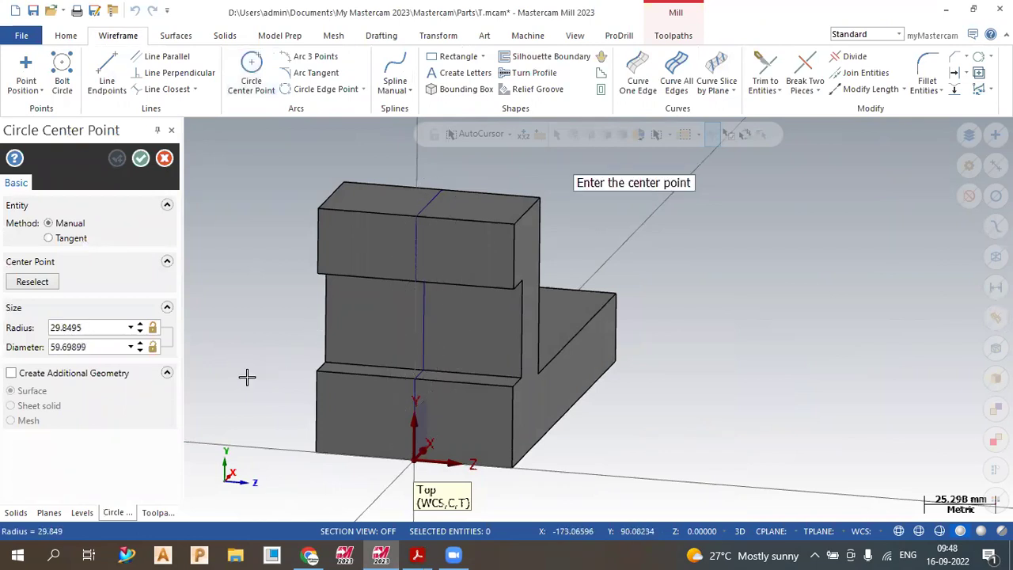
{"action": "left_click", "coordinate": [165, 159]}
- Create a new plane from the solid's flat recess face, using orientation 2 of 8 with Y upward and Z out of the face
{"action": "middle_click_drag", "start_coordinate": [688, 362], "coordinate": [660, 372]}
{"action": "left_click", "coordinate": [49, 512]}
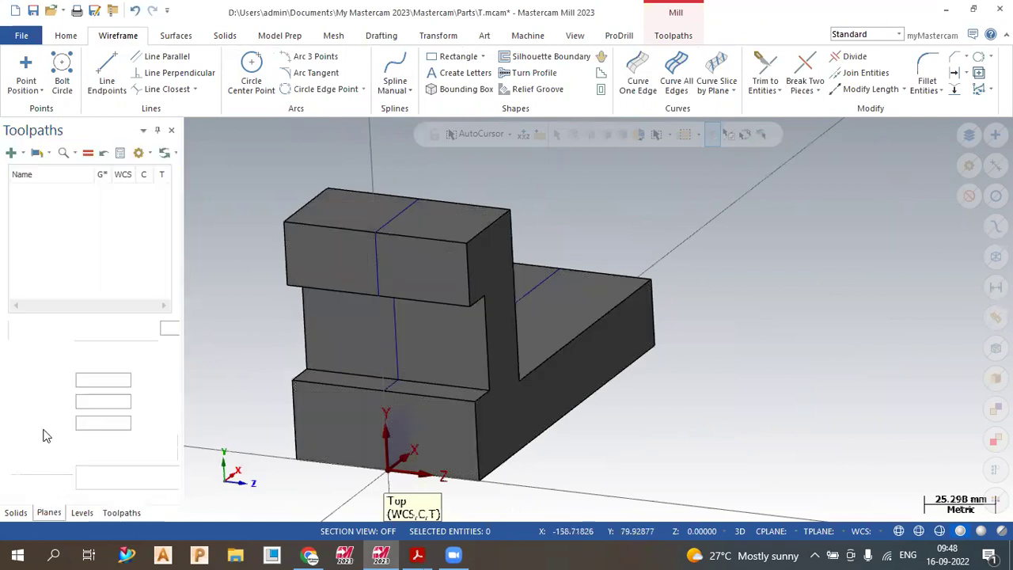
{"action": "left_click", "coordinate": [14, 152]}
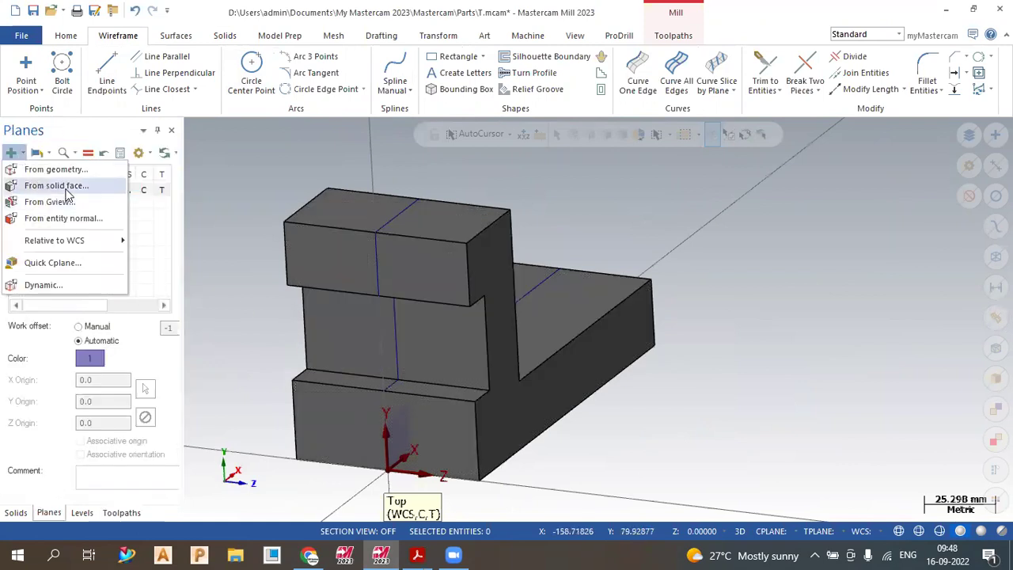
{"action": "left_click", "coordinate": [68, 190]}
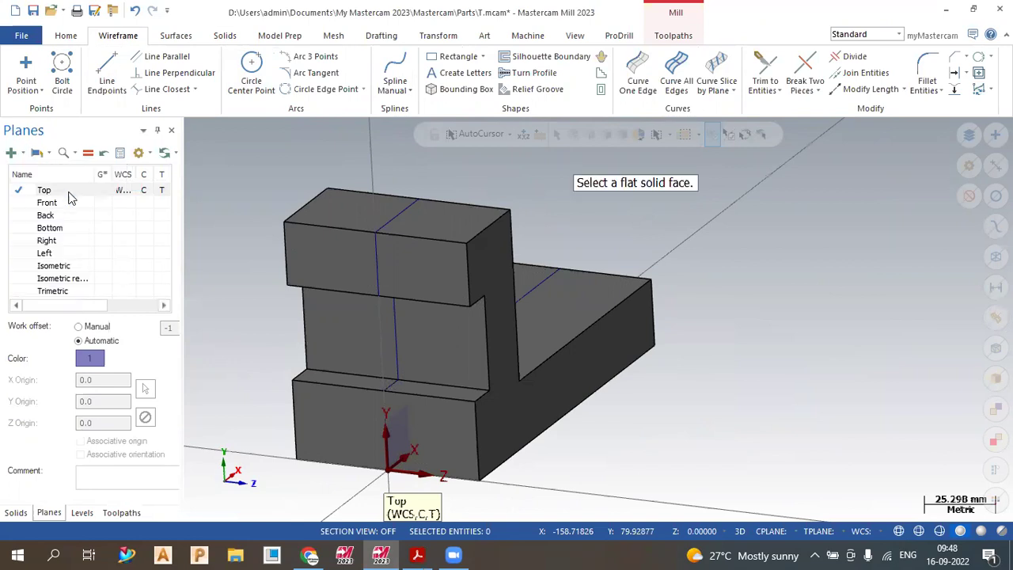
{"action": "left_click", "coordinate": [360, 337]}
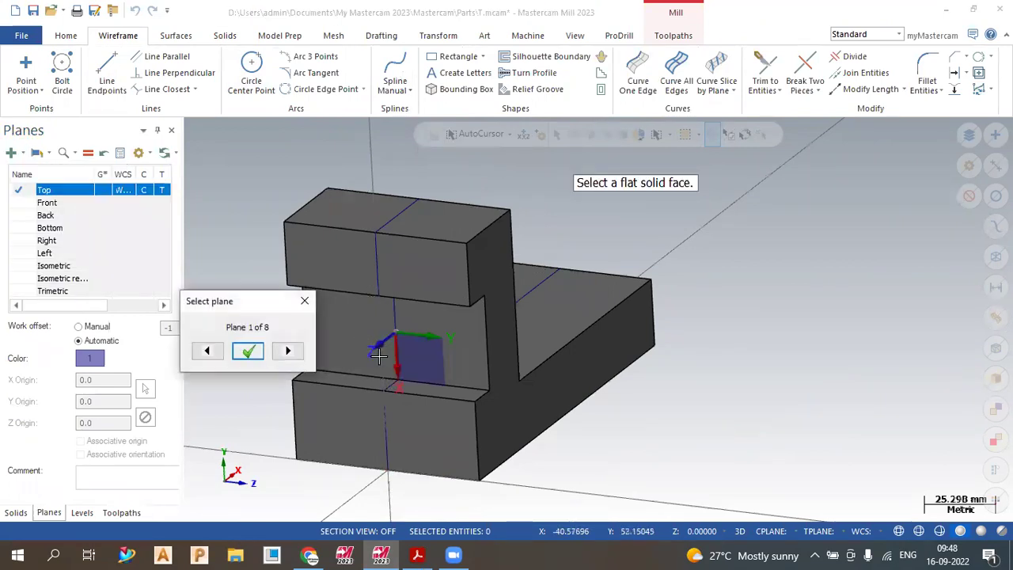
{"action": "left_click", "coordinate": [288, 353]}
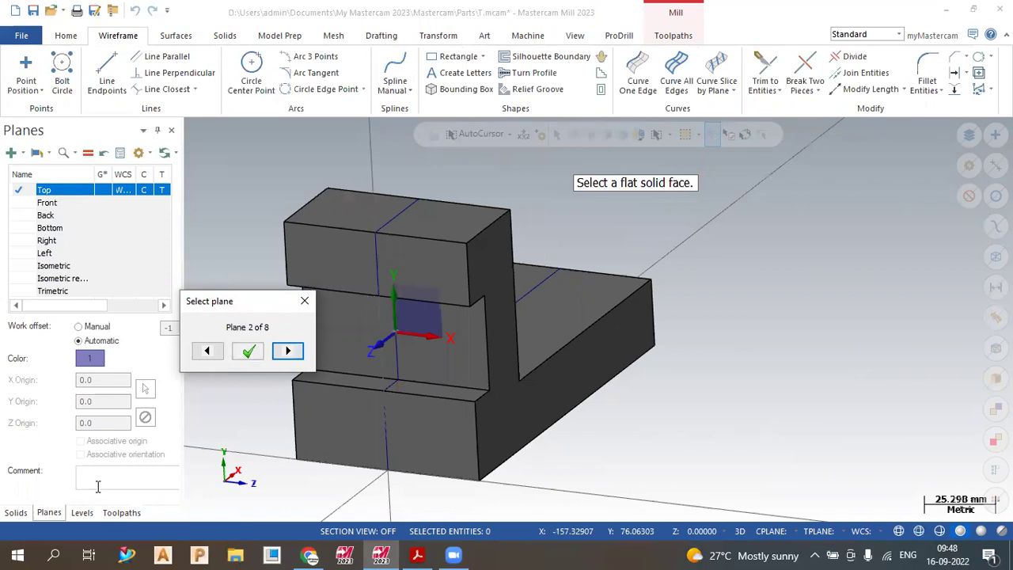
{"action": "left_click", "coordinate": [250, 351]}
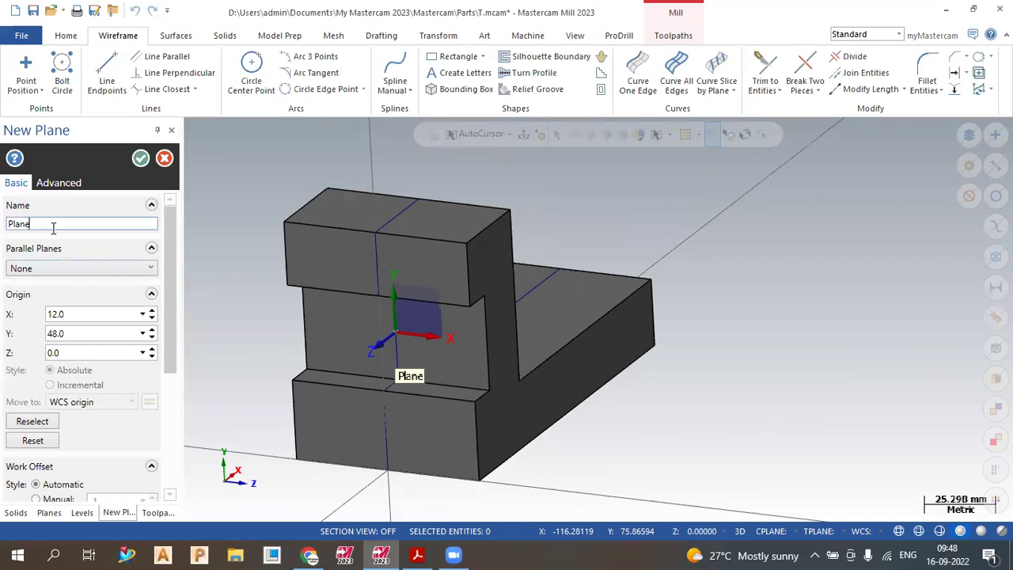
{"action": "left_click", "coordinate": [141, 158]}
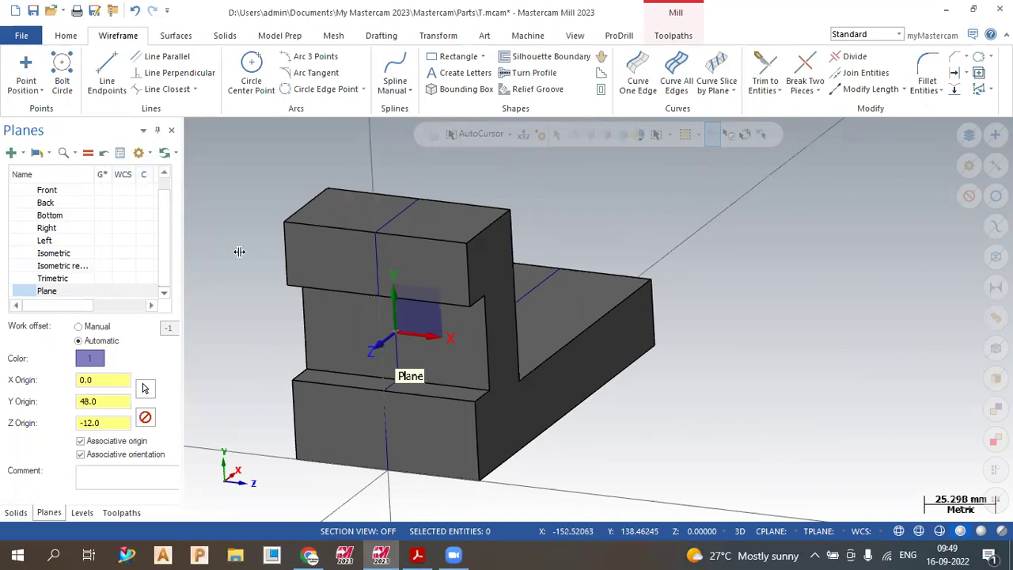
- Make the new recess-face plane the active WCS, construction plane and tool plane, and orient the graphics view to it
{"action": "left_click_drag", "start_coordinate": [239, 252], "coordinate": [255, 252]}
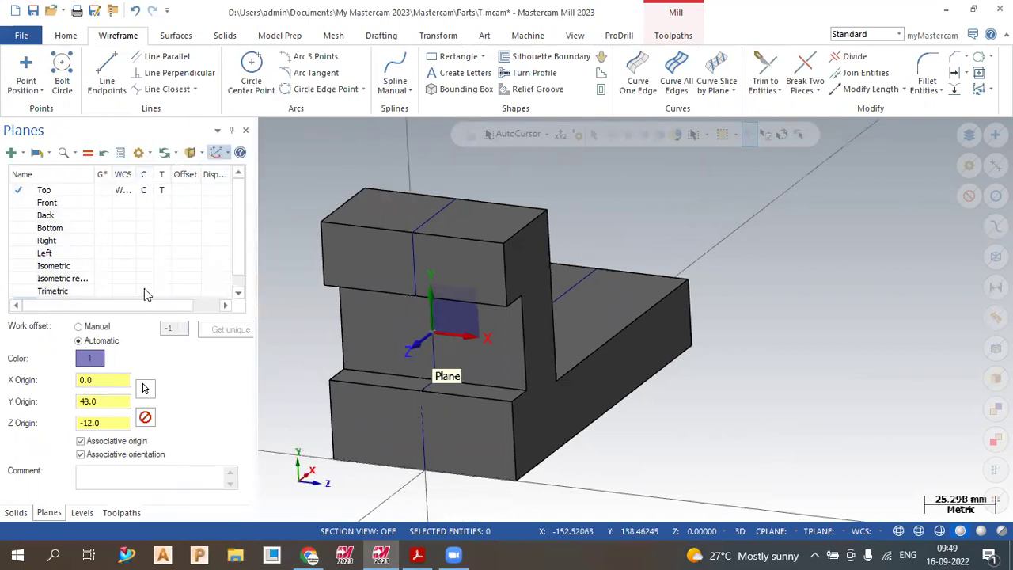
{"action": "scroll", "coordinate": [134, 290], "scroll_direction": "down", "scroll_amount": 1}
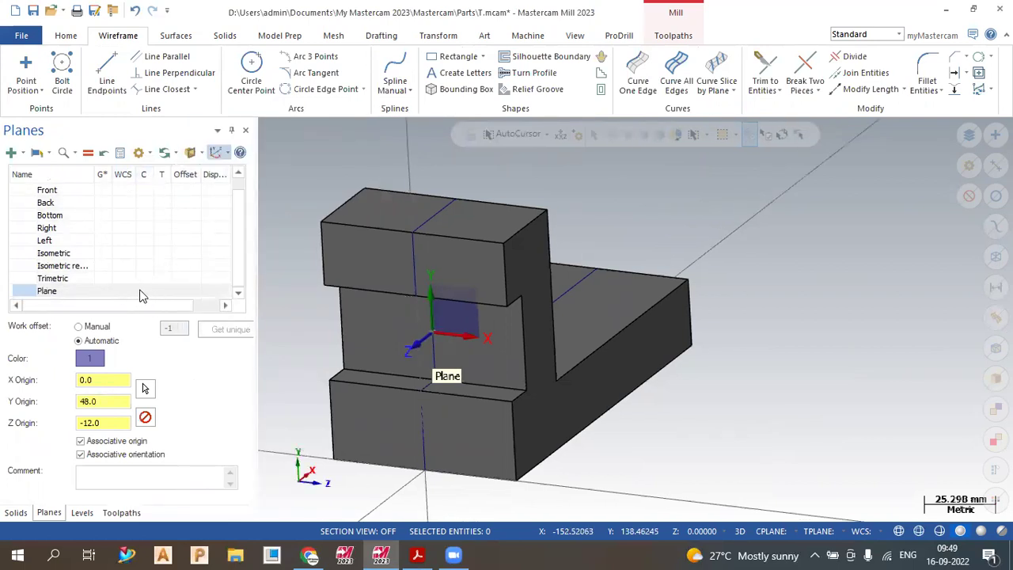
{"action": "left_click", "coordinate": [140, 294]}
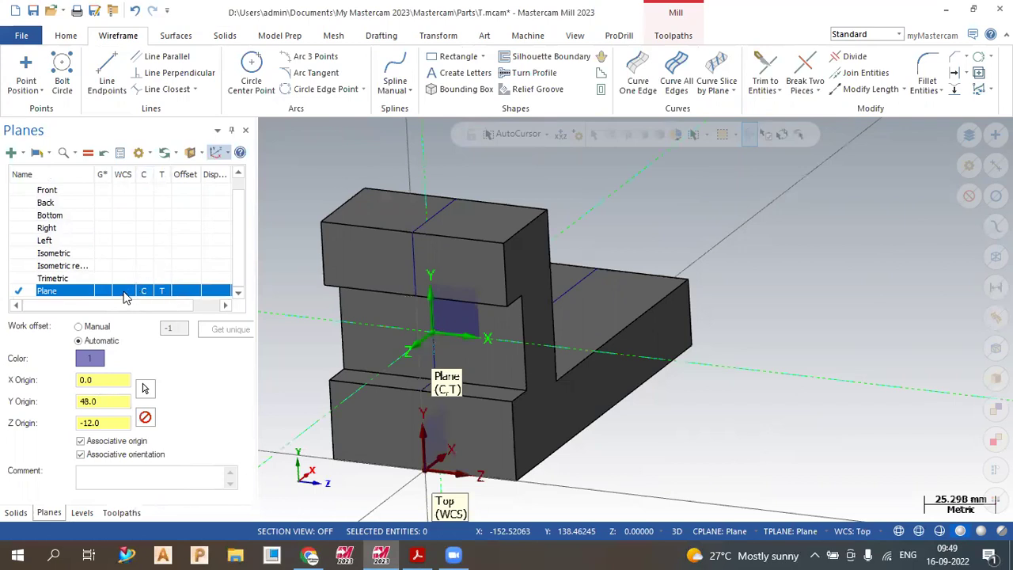
{"action": "left_click", "coordinate": [123, 292]}
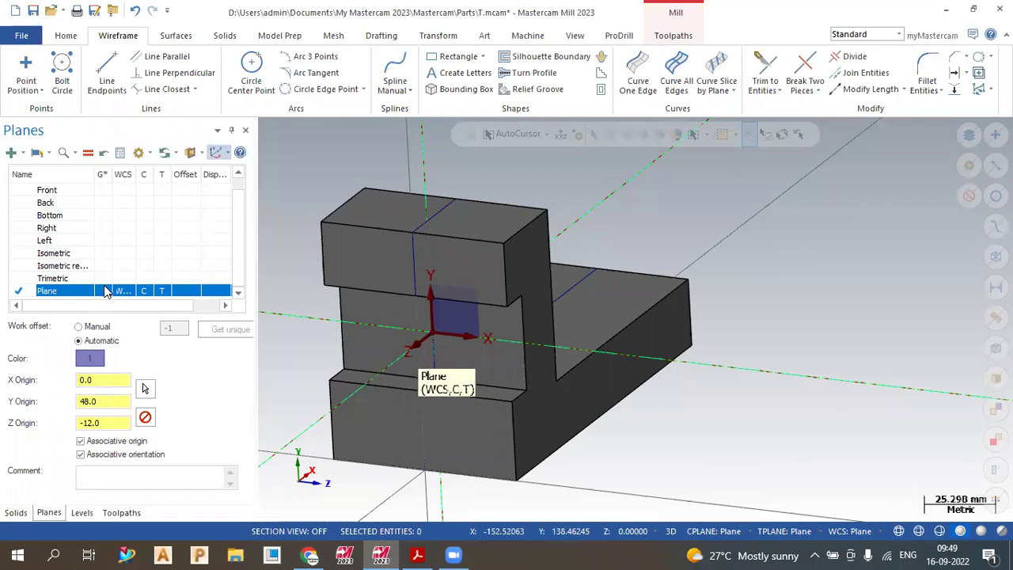
{"action": "left_click", "coordinate": [103, 290]}
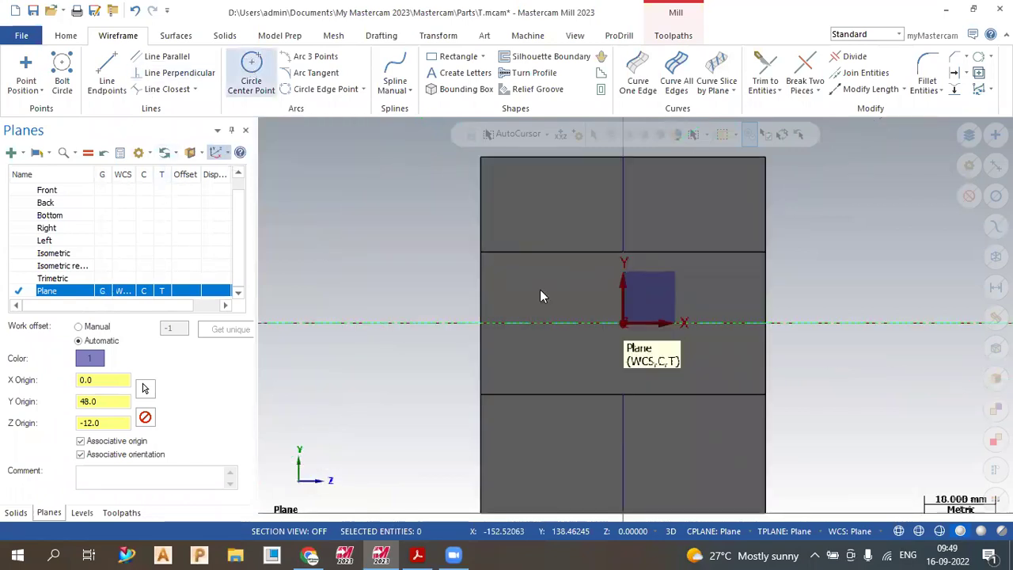
- Draw a center-point circle of radius 30 mm at the recess-face plane's origin
{"action": "left_click", "coordinate": [624, 321]}
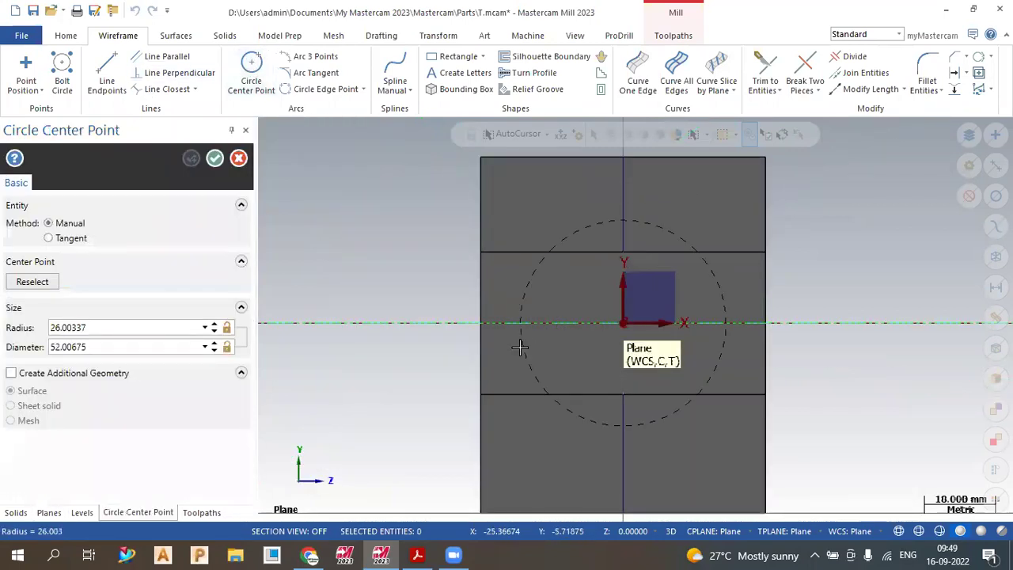
{"action": "left_click", "coordinate": [516, 340]}
{"action": "left_click", "coordinate": [149, 323]}
{"action": "type", "text": "30"}
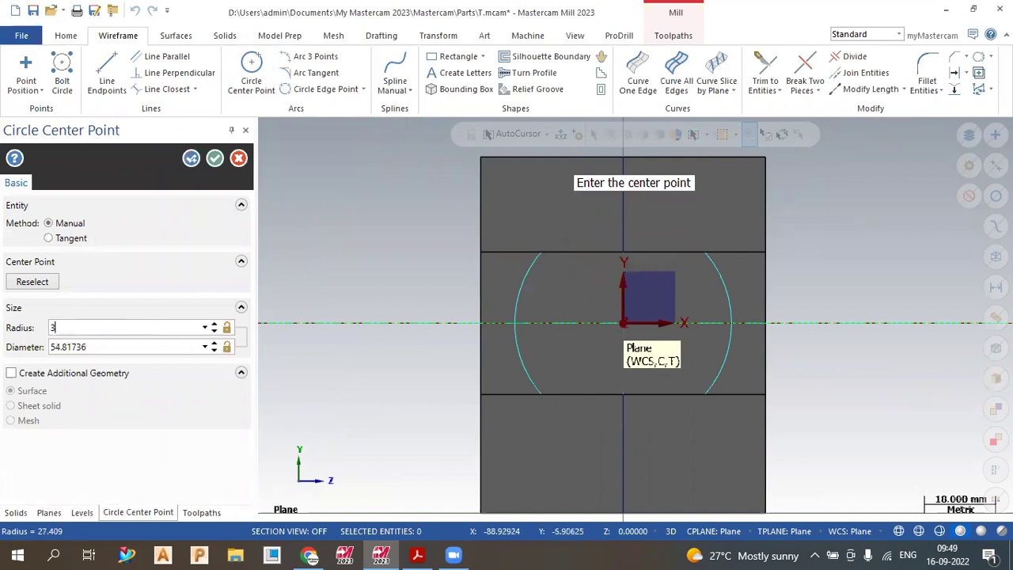
{"action": "left_click", "coordinate": [191, 159]}
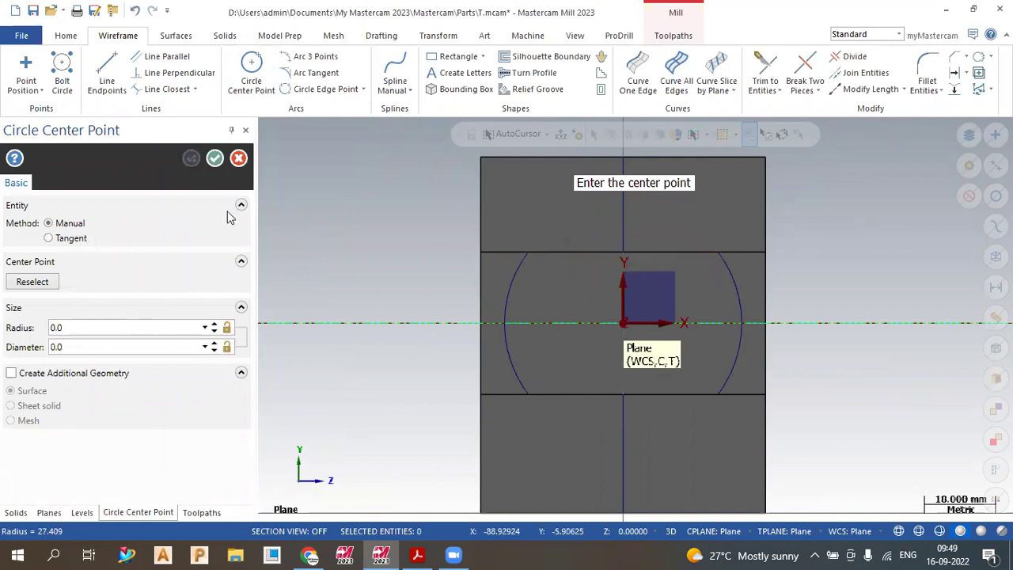
- Consult the reference drawing and draw a 24 mm diameter circle concentric with the 30 mm radius circle
{"action": "left_click", "coordinate": [418, 554]}
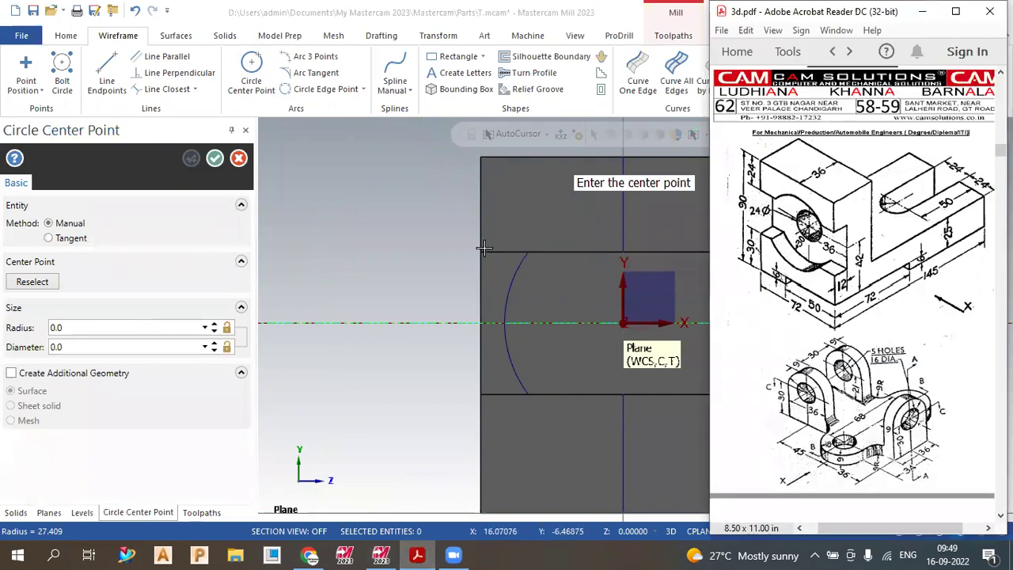
{"action": "left_click", "coordinate": [377, 251]}
{"action": "key", "text": "Escape"}
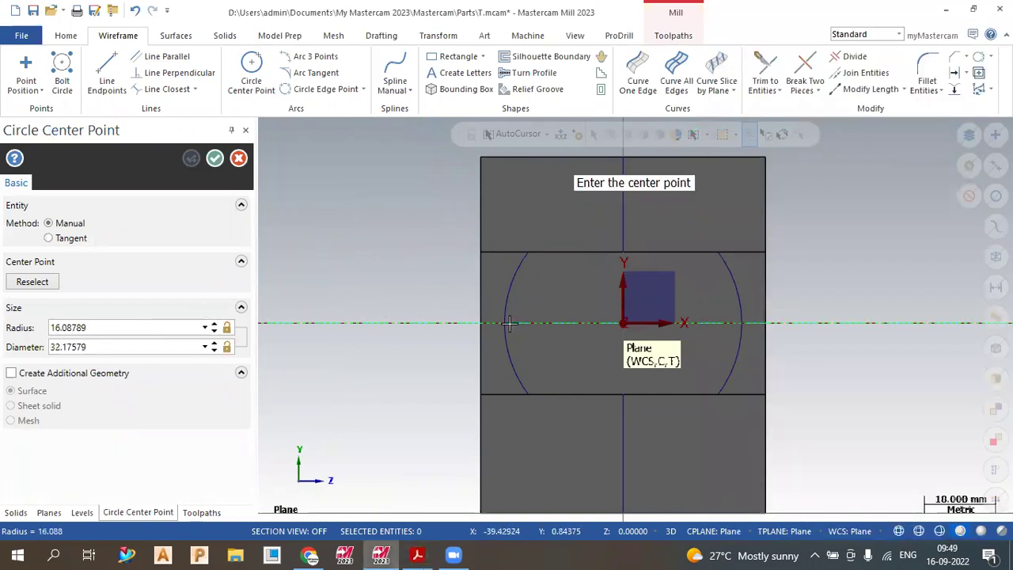
{"action": "left_click", "coordinate": [623, 330]}
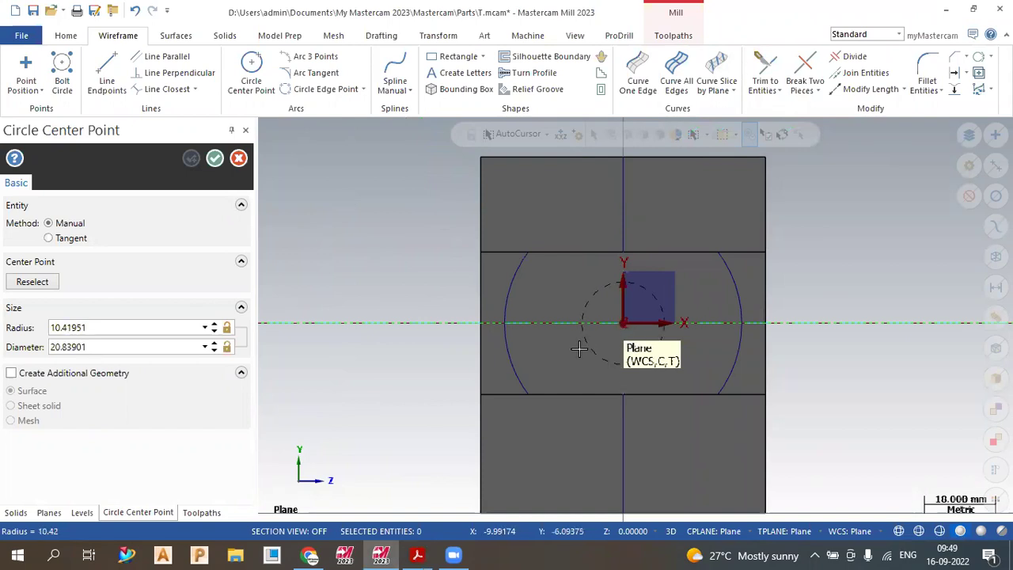
{"action": "left_click", "coordinate": [151, 326]}
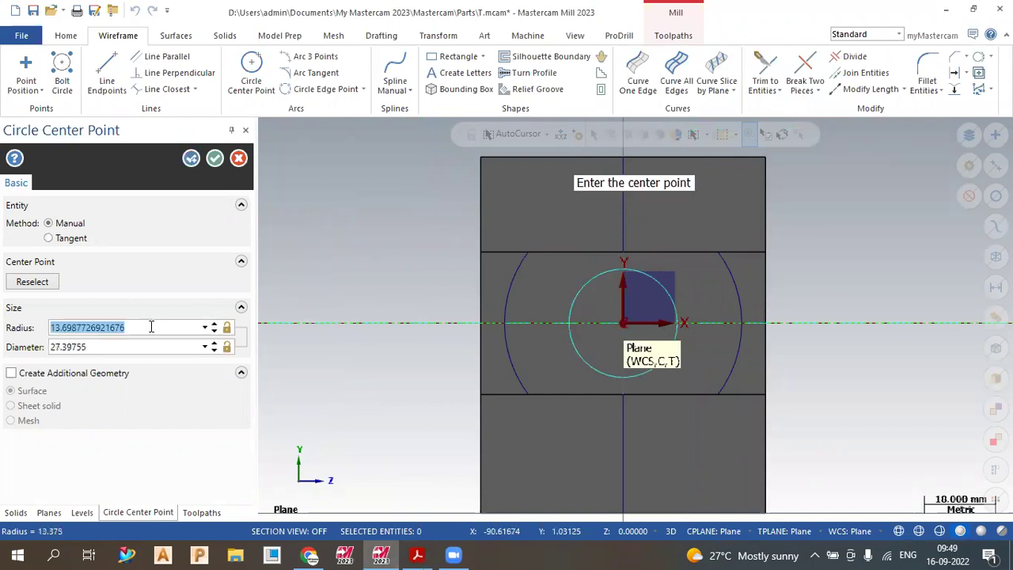
{"action": "left_click", "coordinate": [119, 352]}
{"action": "type", "text": "24"}
{"action": "key", "text": "Return"}
{"action": "key", "text": "Escape"}
- Extrude the 30 mm radius circle as a cut body, outward from the recess face, through all in one direction
{"action": "mouse_move", "coordinate": [857, 276]}
{"action": "middle_mouse_down"}
{"action": "mouse_move", "coordinate": [778, 321]}
{"action": "mouse_move", "coordinate": [762, 318]}
{"action": "mouse_move", "coordinate": [805, 210]}
{"action": "mouse_move", "coordinate": [762, 222]}
{"action": "mouse_move", "coordinate": [716, 207]}
{"action": "mouse_move", "coordinate": [728, 219]}
{"action": "mouse_move", "coordinate": [649, 207]}
{"action": "middle_mouse_up"}
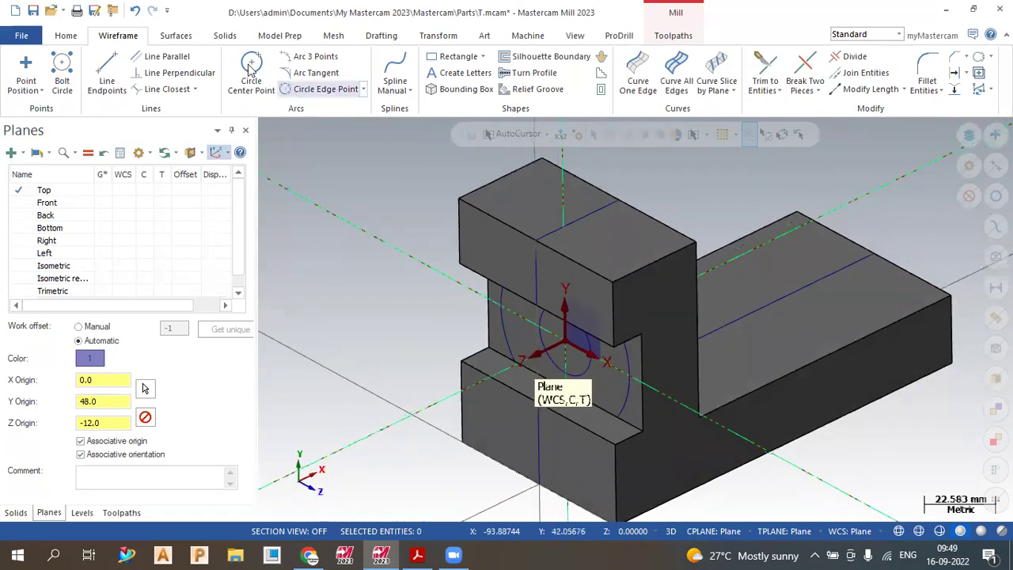
{"action": "left_click", "coordinate": [225, 35]}
{"action": "left_click", "coordinate": [142, 70]}
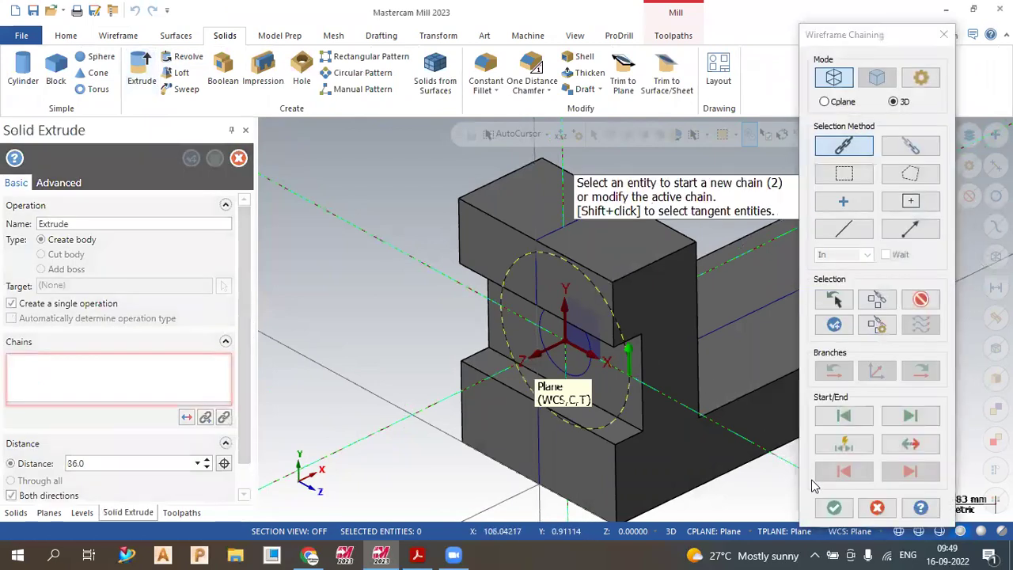
{"action": "key", "text": "Return"}
{"action": "left_click", "coordinate": [28, 497]}
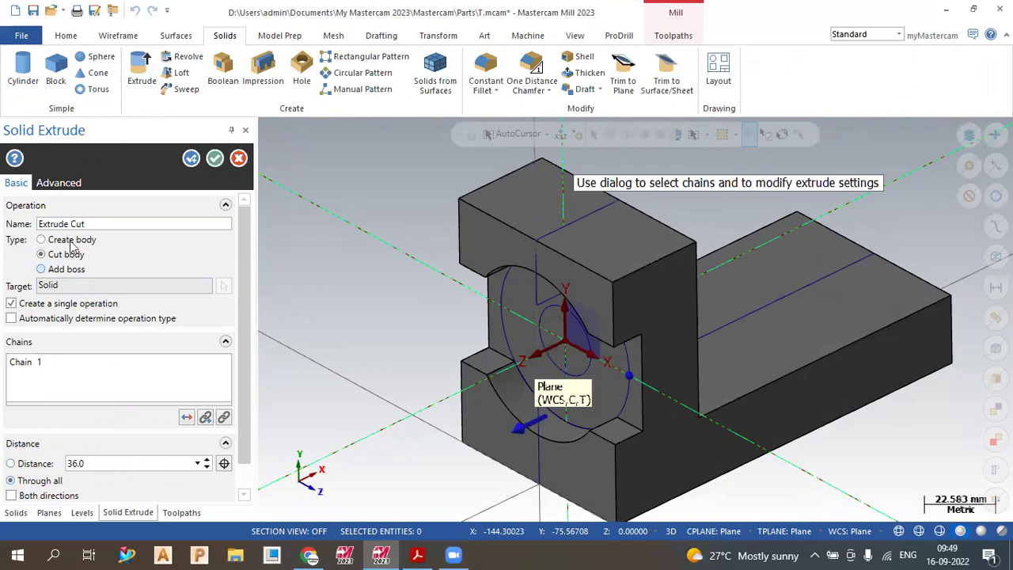
{"action": "left_click", "coordinate": [214, 157]}
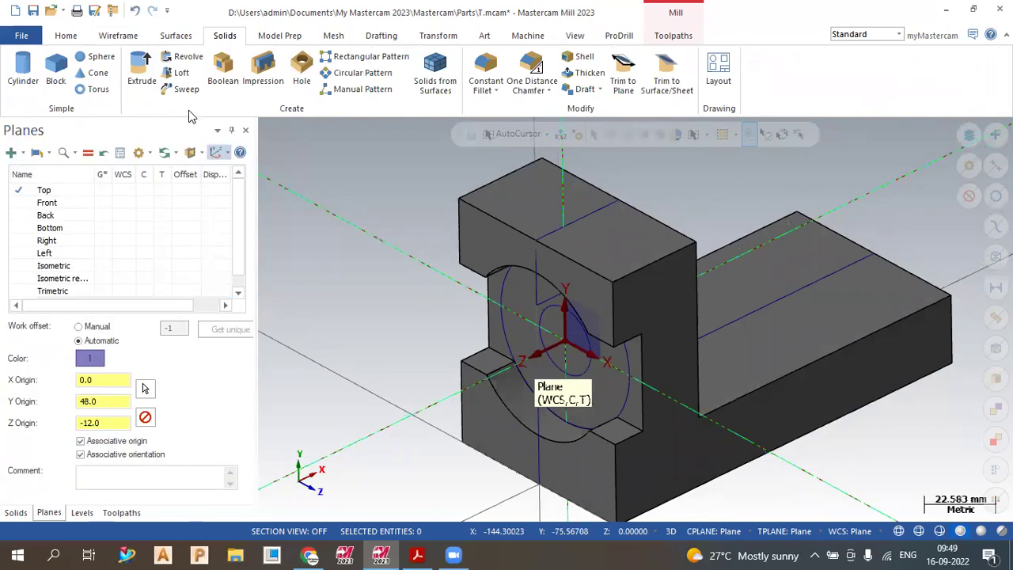
- Extrude the 24 mm diameter circle as a through-all cut, with the direction reversed into the upright block
{"action": "left_click", "coordinate": [141, 71]}
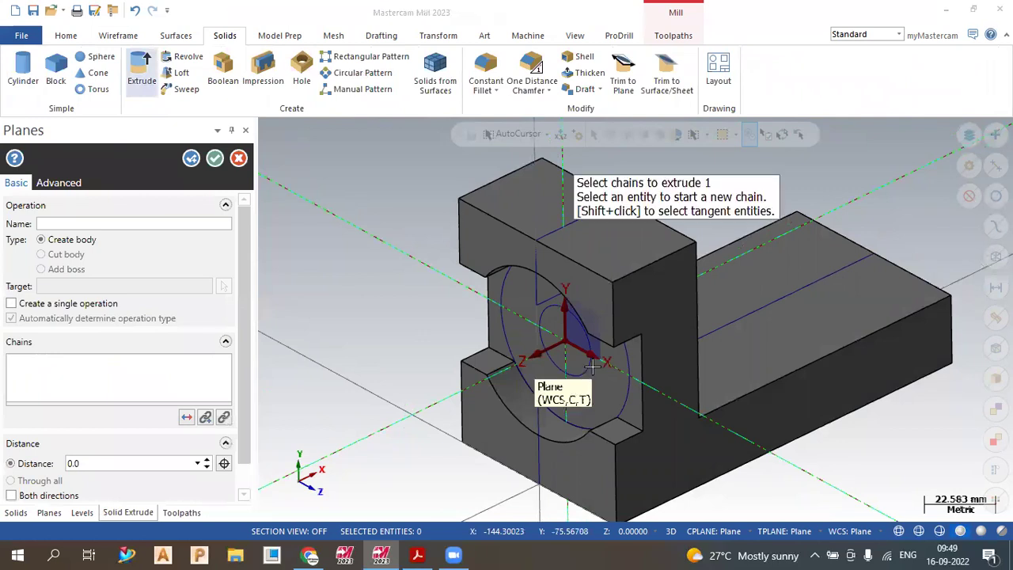
{"action": "left_click", "coordinate": [832, 506]}
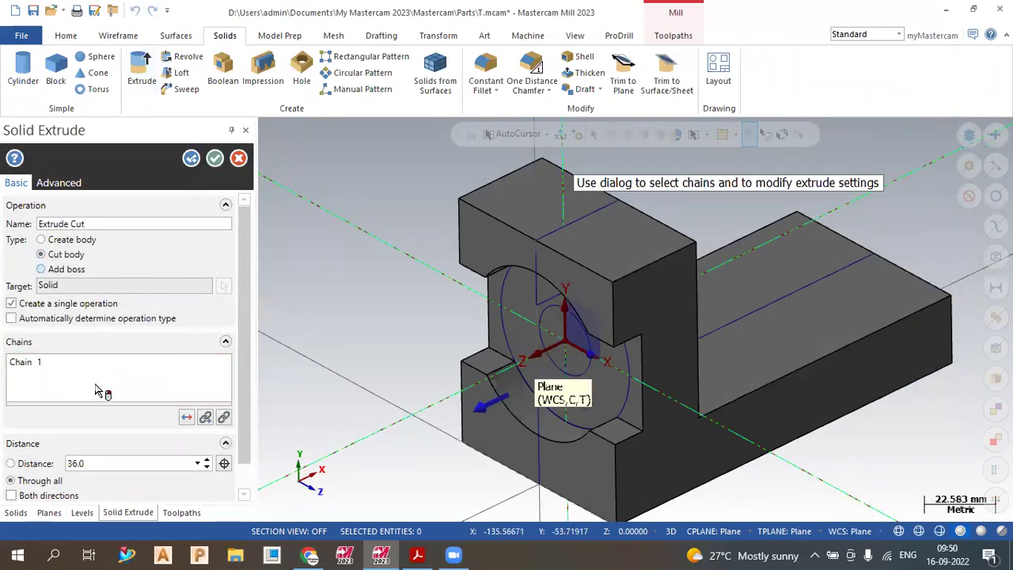
{"action": "left_click", "coordinate": [185, 417]}
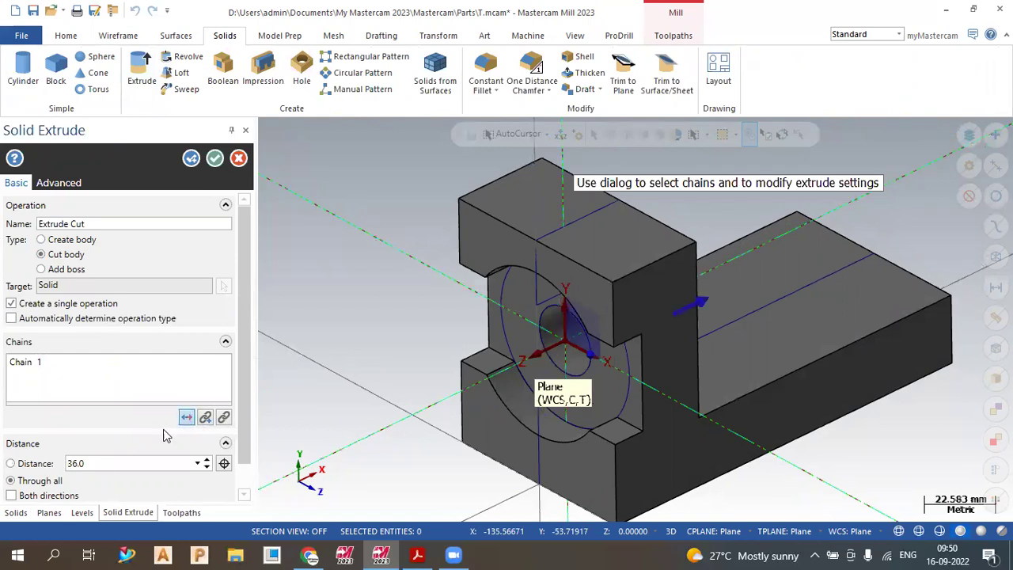
{"action": "left_click", "coordinate": [214, 158]}
- Consult the reference drawing and create a new plane from the base's flat upper face, using orientation 1 of 8
{"action": "middle_click_drag", "start_coordinate": [298, 170], "coordinate": [326, 388]}
{"action": "left_click", "coordinate": [415, 554]}
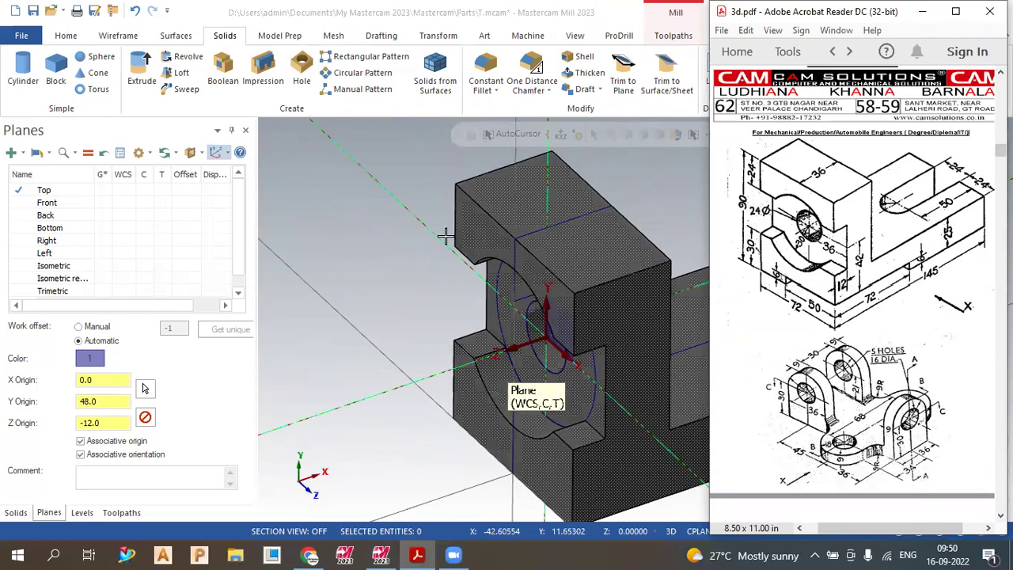
{"action": "left_click", "coordinate": [343, 232]}
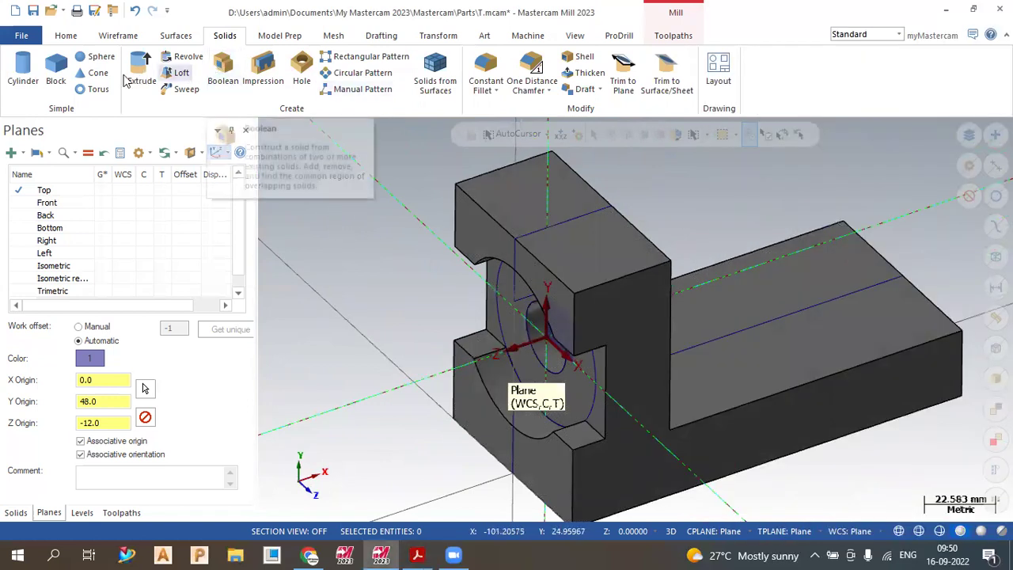
{"action": "left_click", "coordinate": [11, 152]}
{"action": "left_click", "coordinate": [24, 187]}
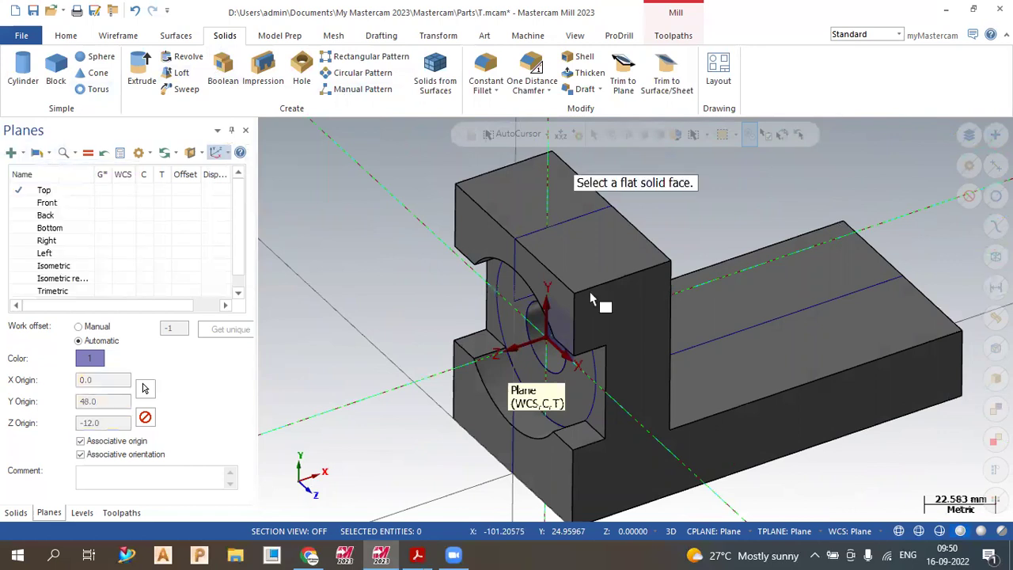
{"action": "left_click", "coordinate": [768, 355]}
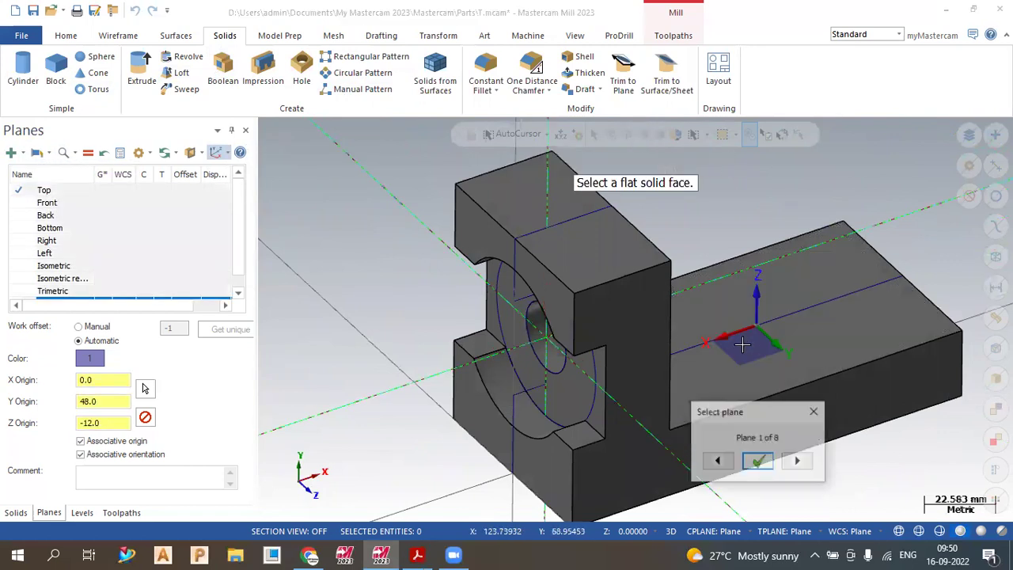
{"action": "left_click", "coordinate": [758, 461]}
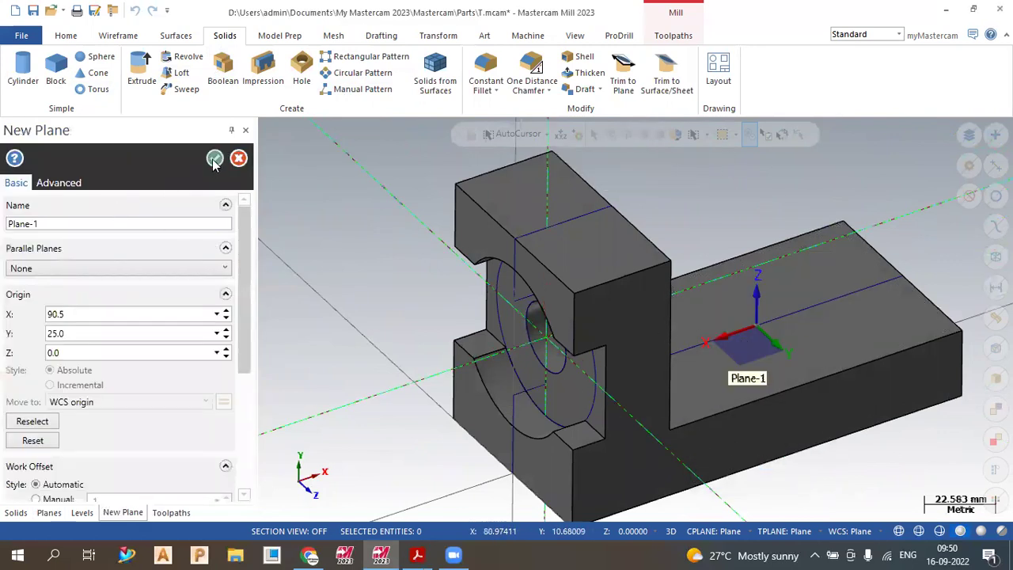
{"action": "left_click", "coordinate": [214, 159]}
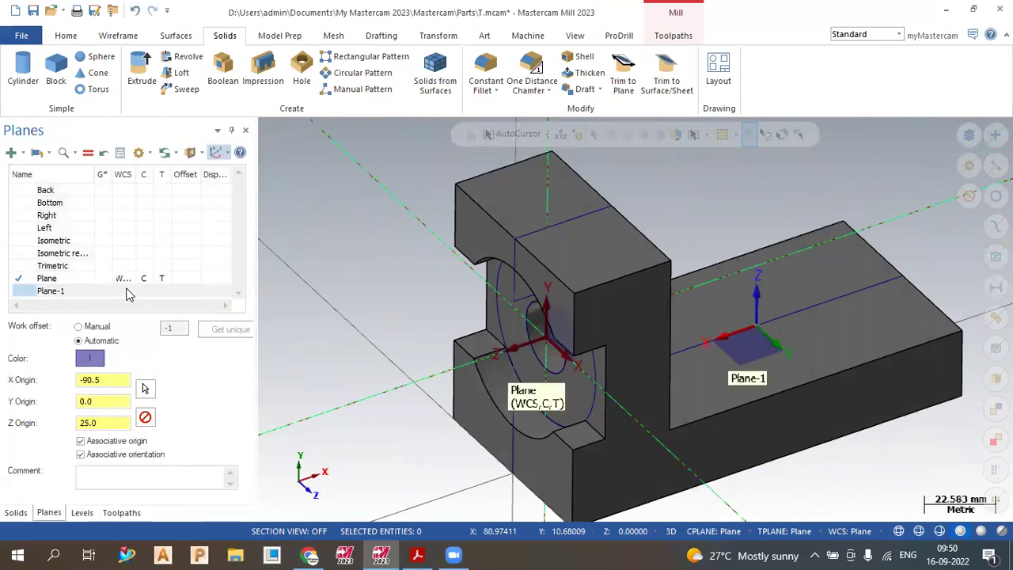
- Make the plane on the base's upper face the active WCS, construction plane and tool plane, ready for wireframe drawing
{"action": "left_click", "coordinate": [122, 291]}
{"action": "left_click", "coordinate": [143, 290]}
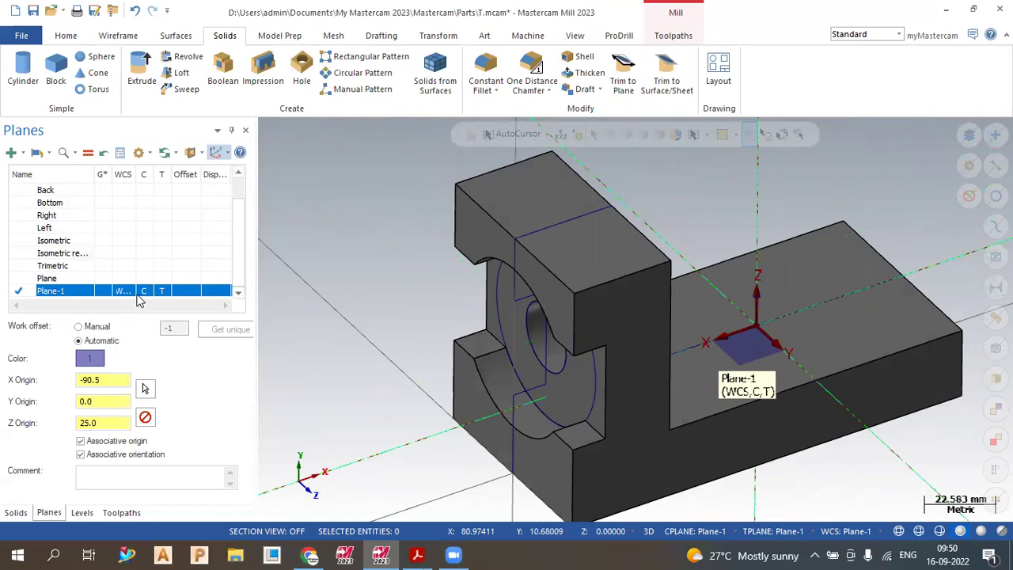
{"action": "left_click", "coordinate": [116, 37]}
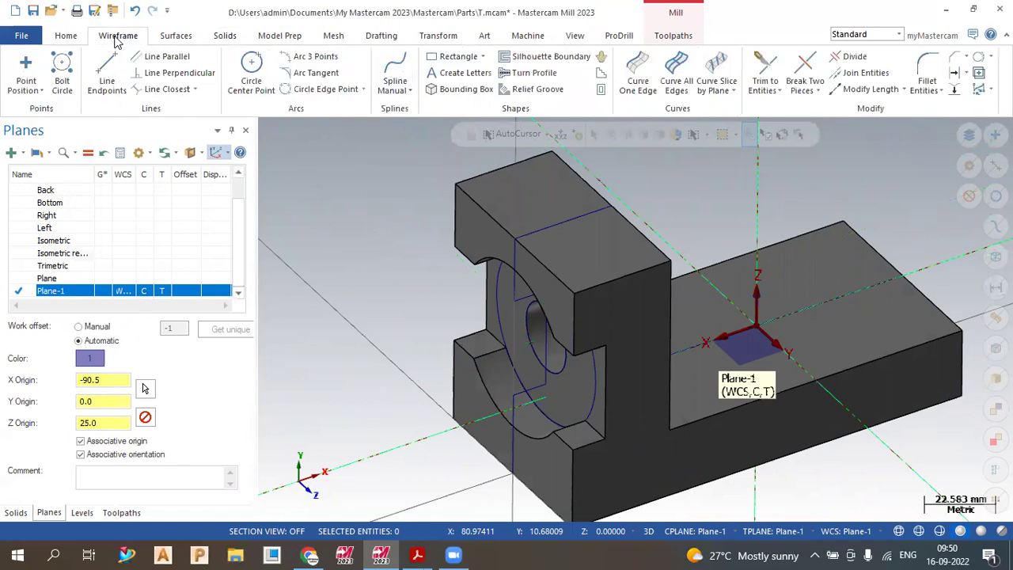